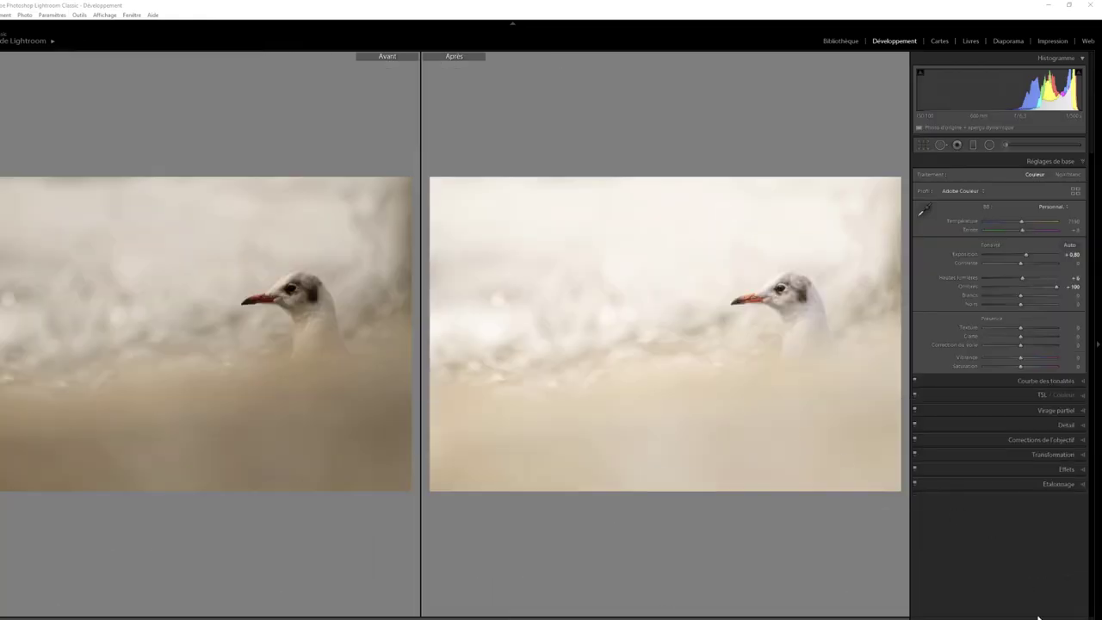
Step: Reset all Develop settings on the gull photo so the After view matches the original
click(1033, 608)
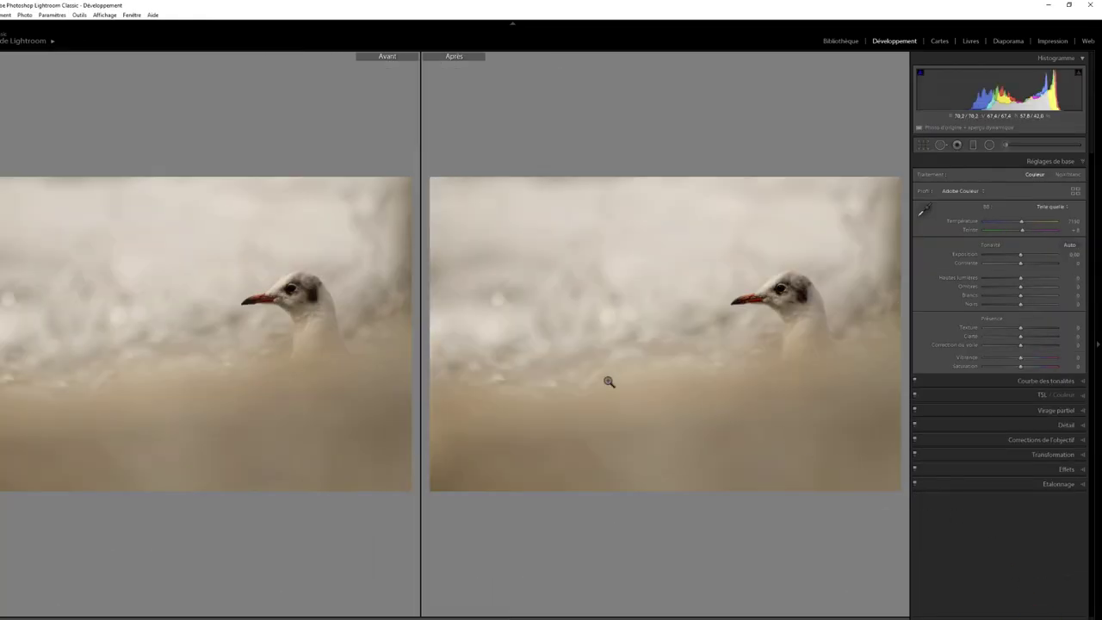
Step: Show the gull photo alone, test Exposure around +1.50, then reset Exposure to 0.00
key(y)
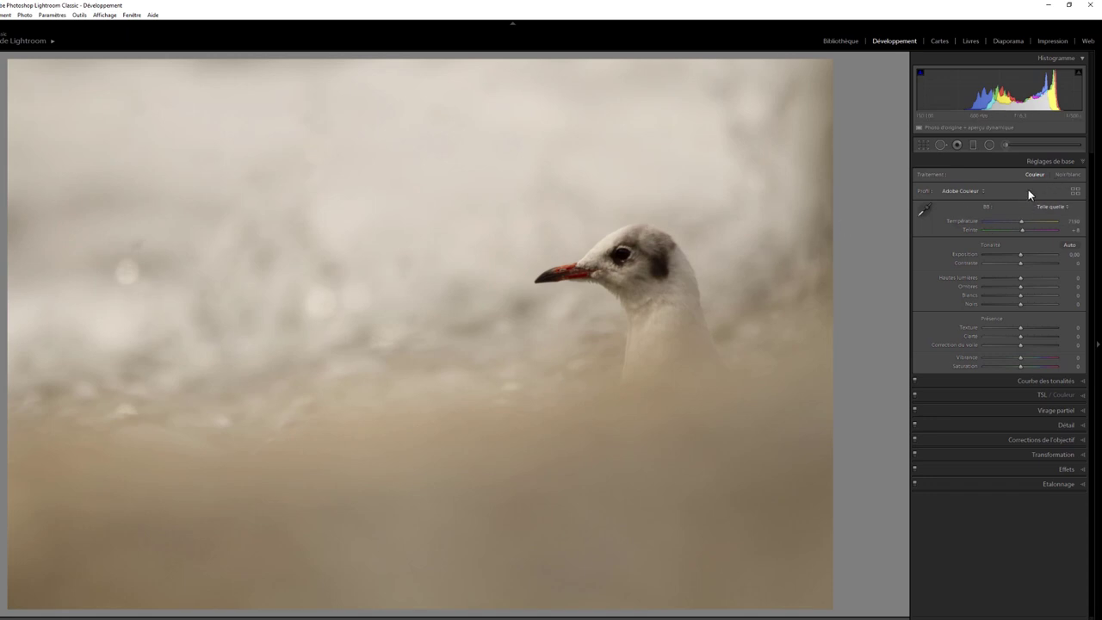
drag(1019, 255, 1032, 258)
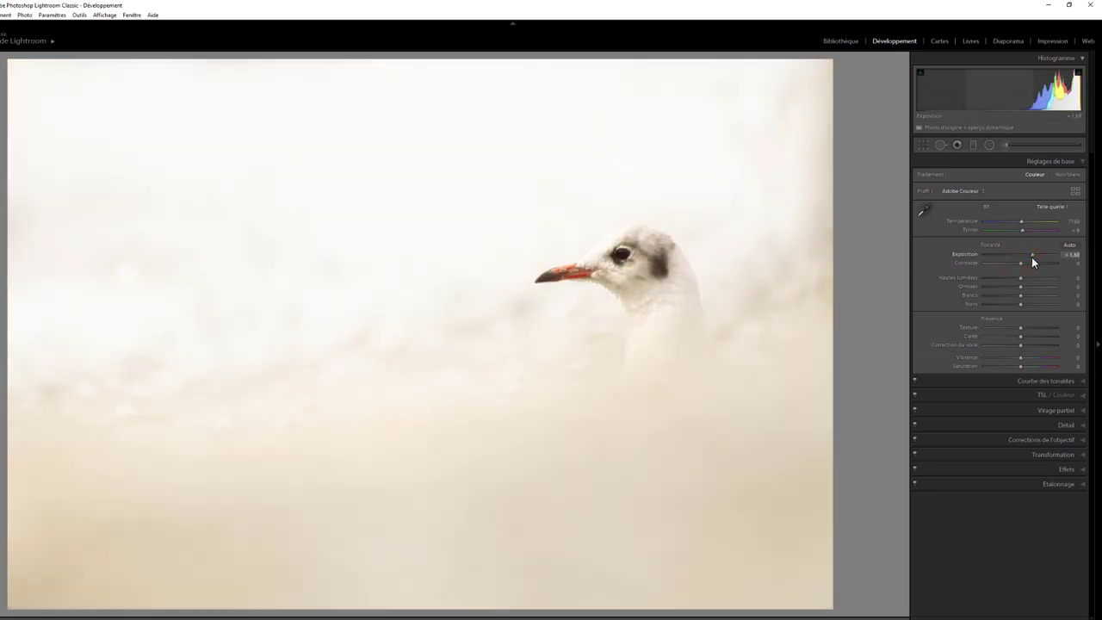
drag(1031, 257, 1023, 258)
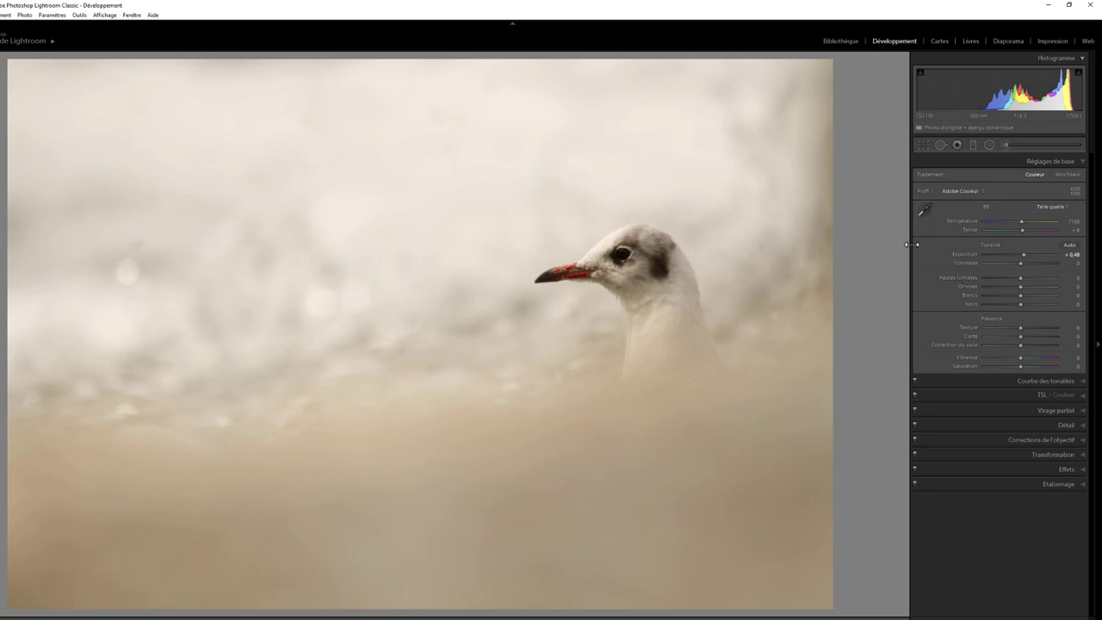
double_click(967, 255)
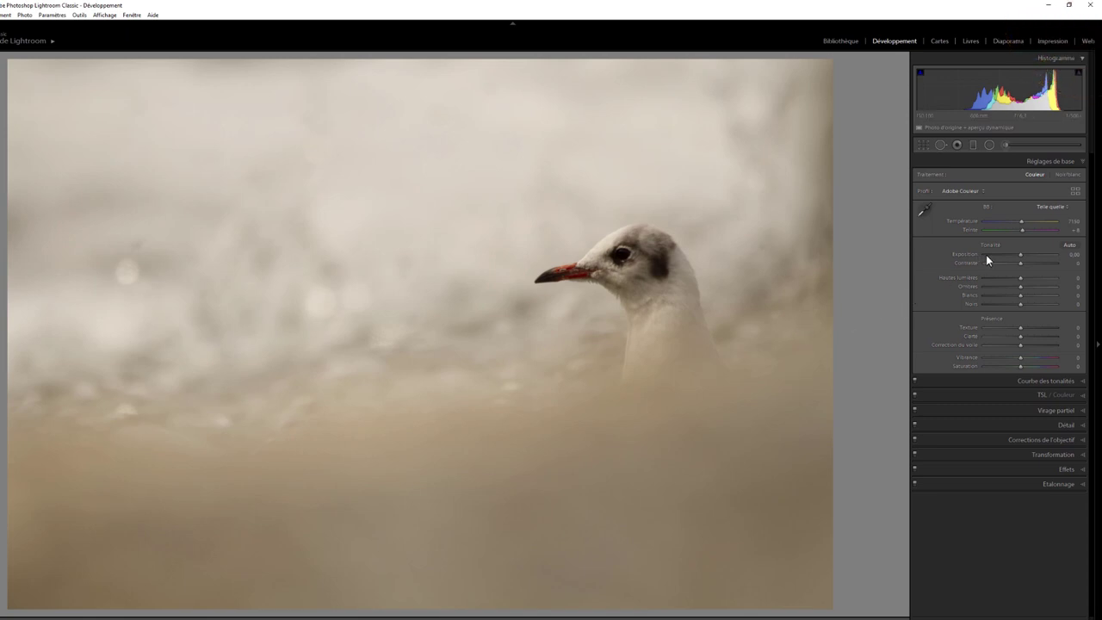
Step: Try an Exposure of +1.00 and pull Highlights down to −69
drag(1018, 256, 1023, 256)
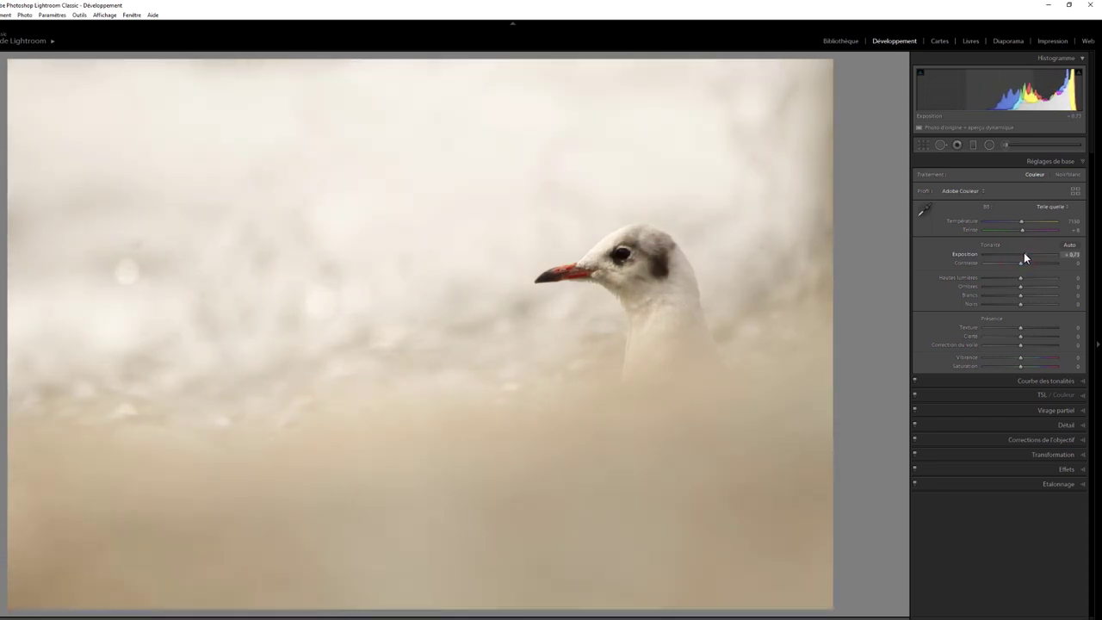
click(1067, 256)
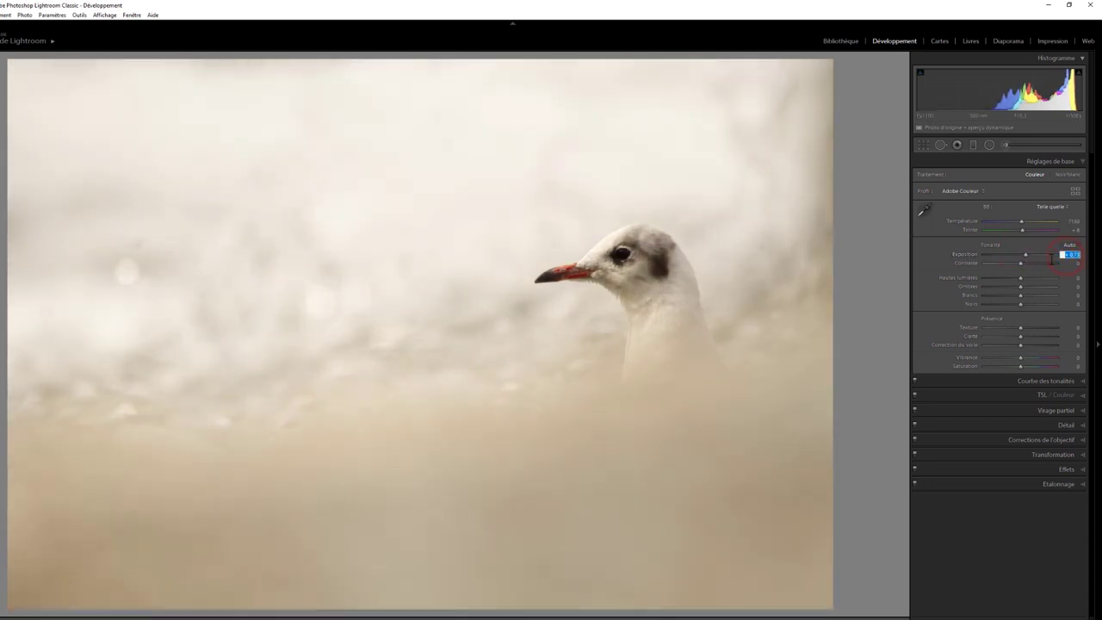
text(1)
key(Tab)
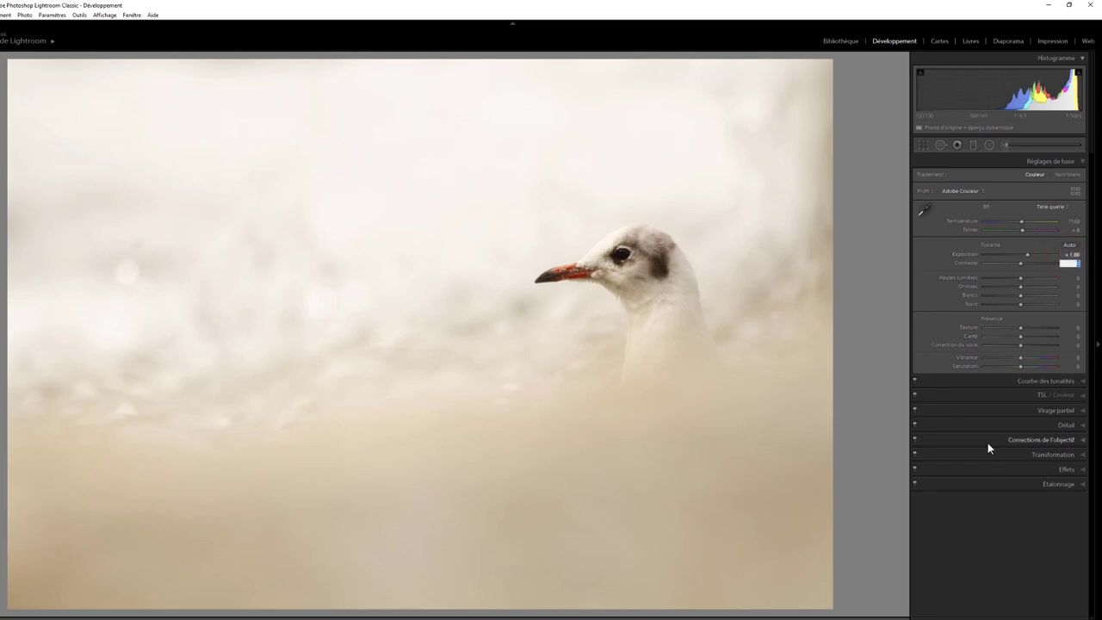
click(1006, 535)
mouse_move(1021, 277)
mouse_down()
mouse_move(993, 281)
mouse_move(1014, 299)
mouse_up()
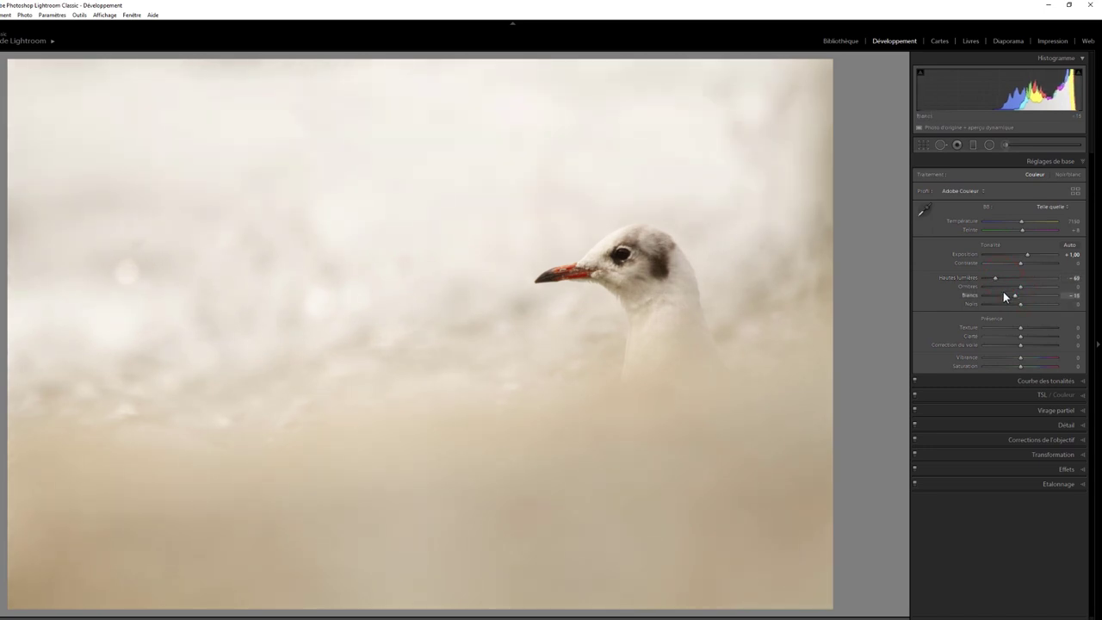
Step: Set Exposure back to 0, then enter 0,75 for an Exposure of +0.75
click(1070, 255)
text(0)
key(Return)
text(0,75)
key(Return)
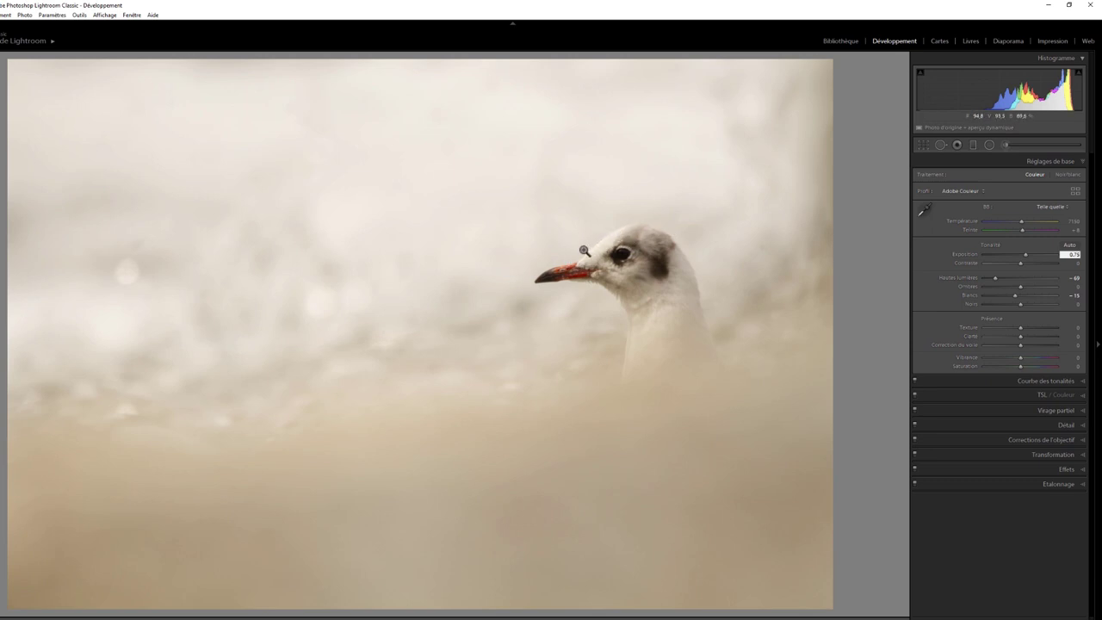
Step: Confirm Exposure +0.75, try Shadows at +100 then reset to 0, and zoom to the gull's head
click(959, 510)
key(Return)
drag(1020, 285, 1078, 291)
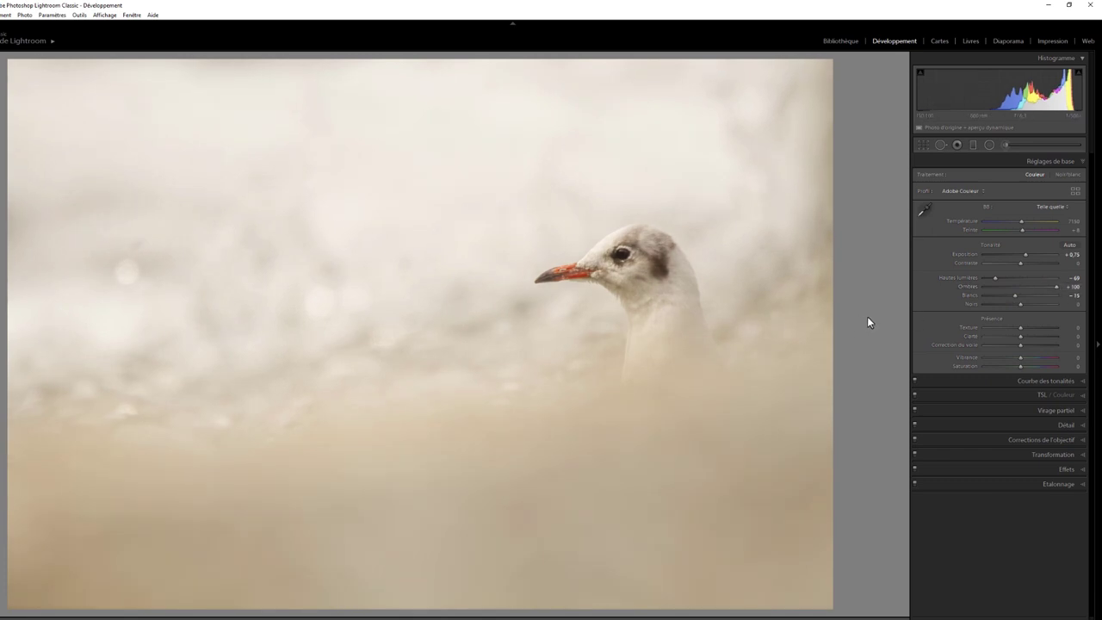
double_click(967, 287)
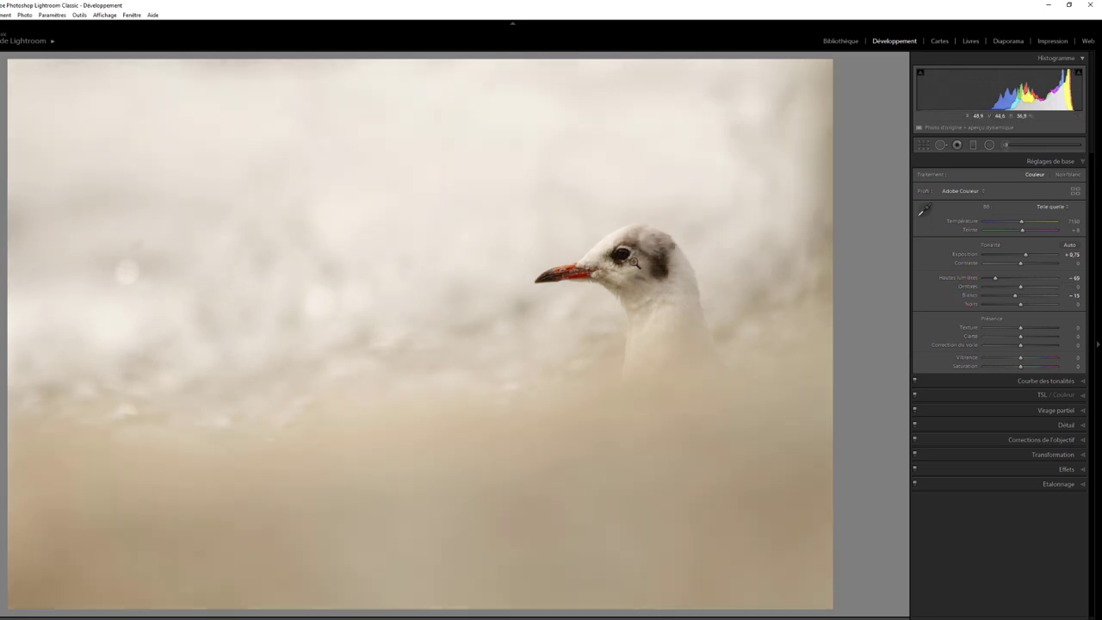
click(670, 262)
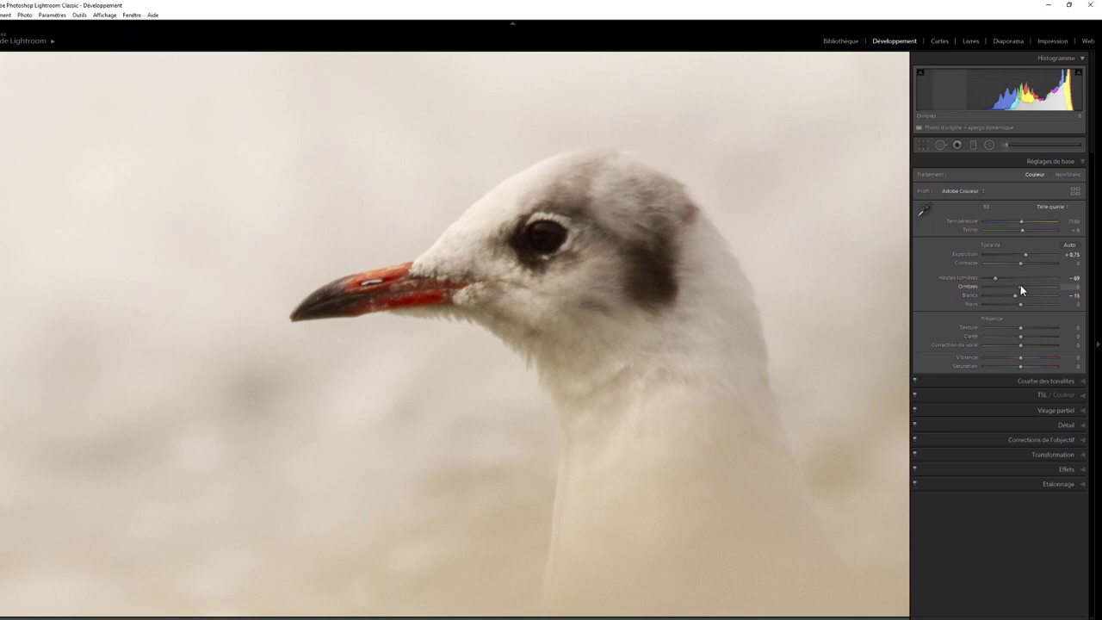
Step: Raise Shadows to +100 and zoom back out to the whole gull photo
drag(1037, 289, 1066, 290)
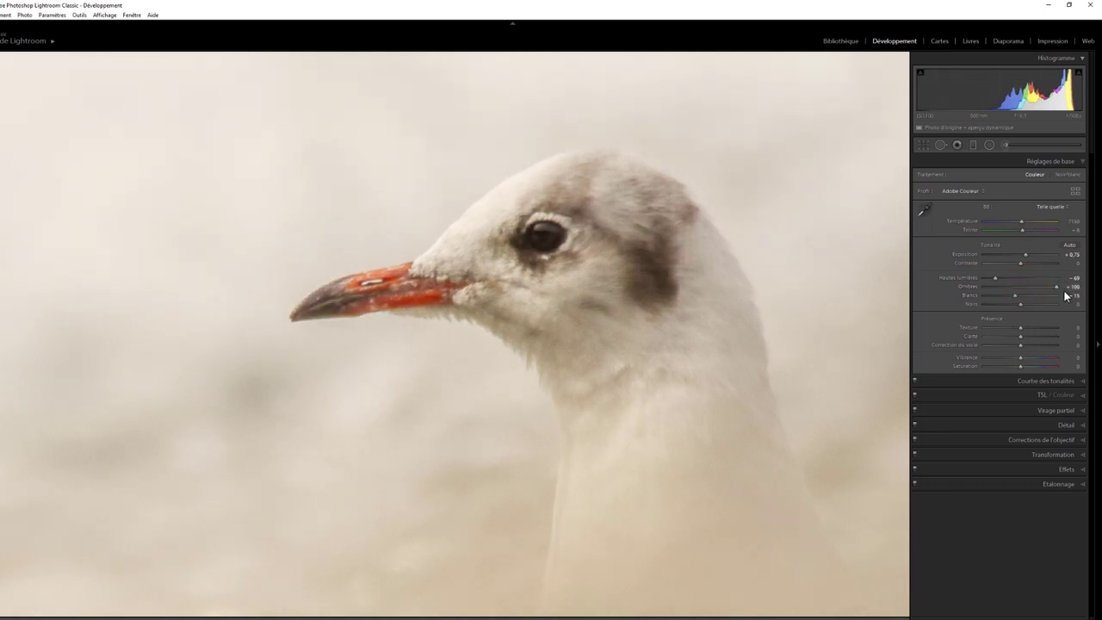
click(633, 324)
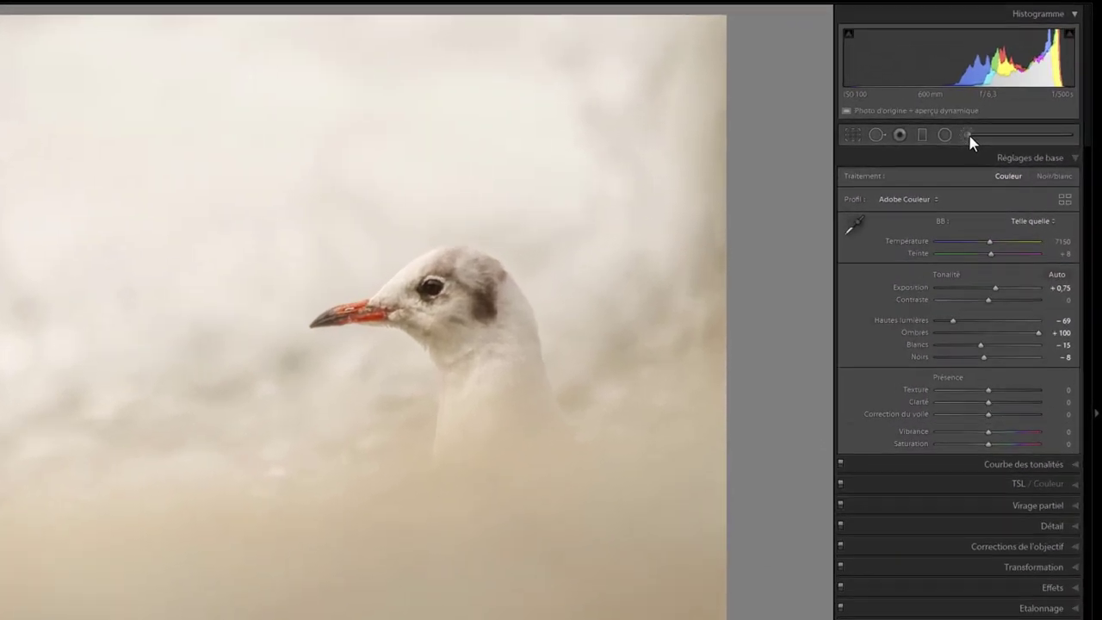
Step: Brush a mask on the upper-left background, preview it at Exposure −4.00, then reset Exposure to 0
click(967, 134)
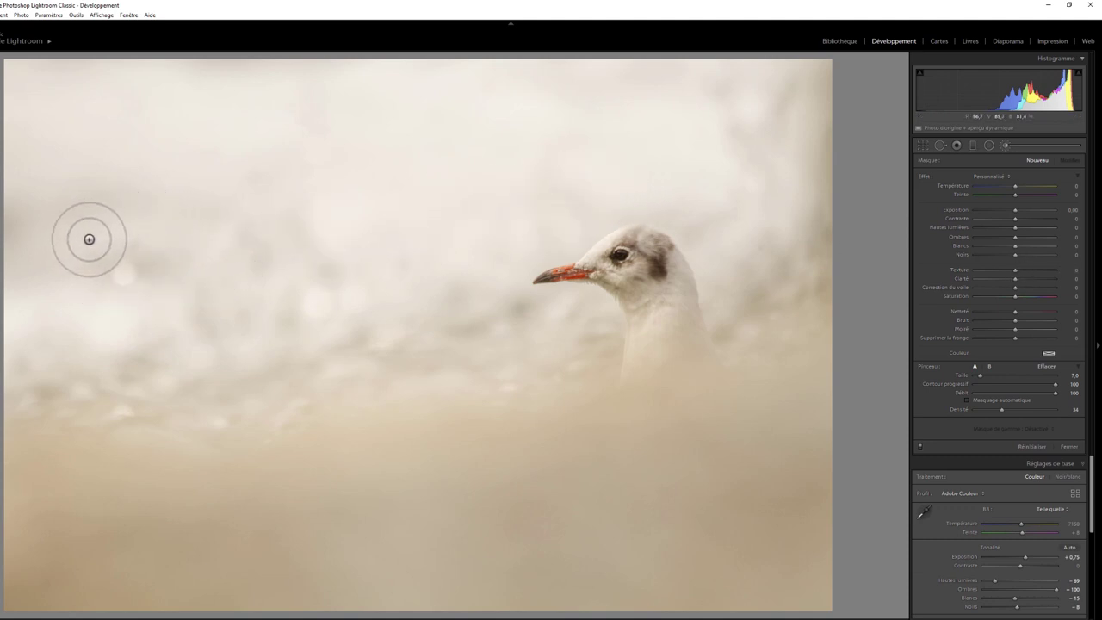
click(89, 238)
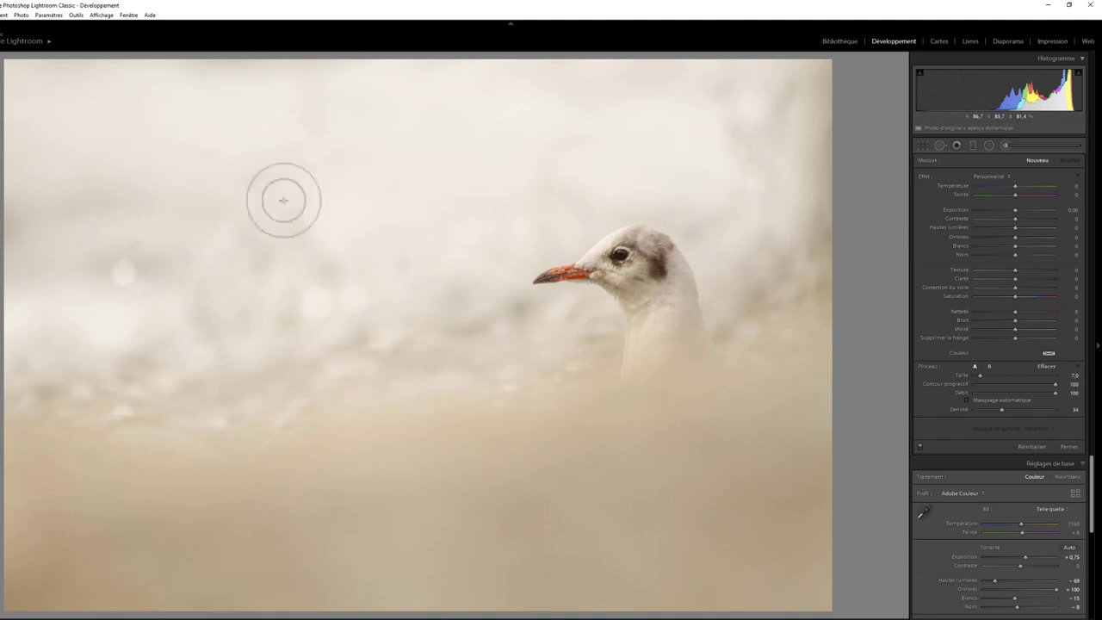
drag(1011, 209, 974, 211)
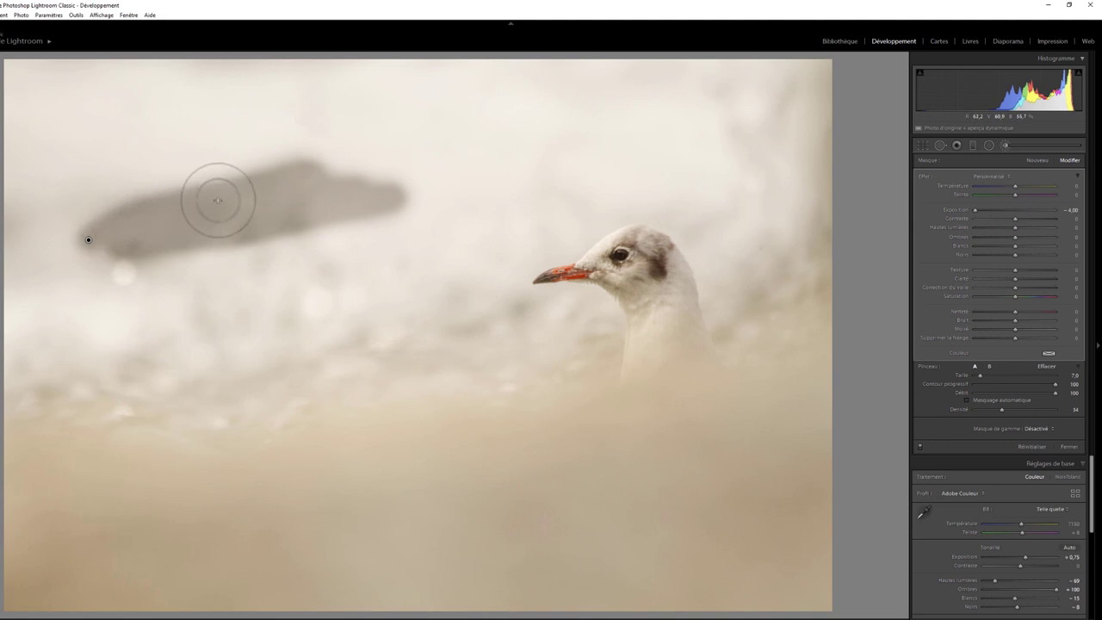
double_click(953, 210)
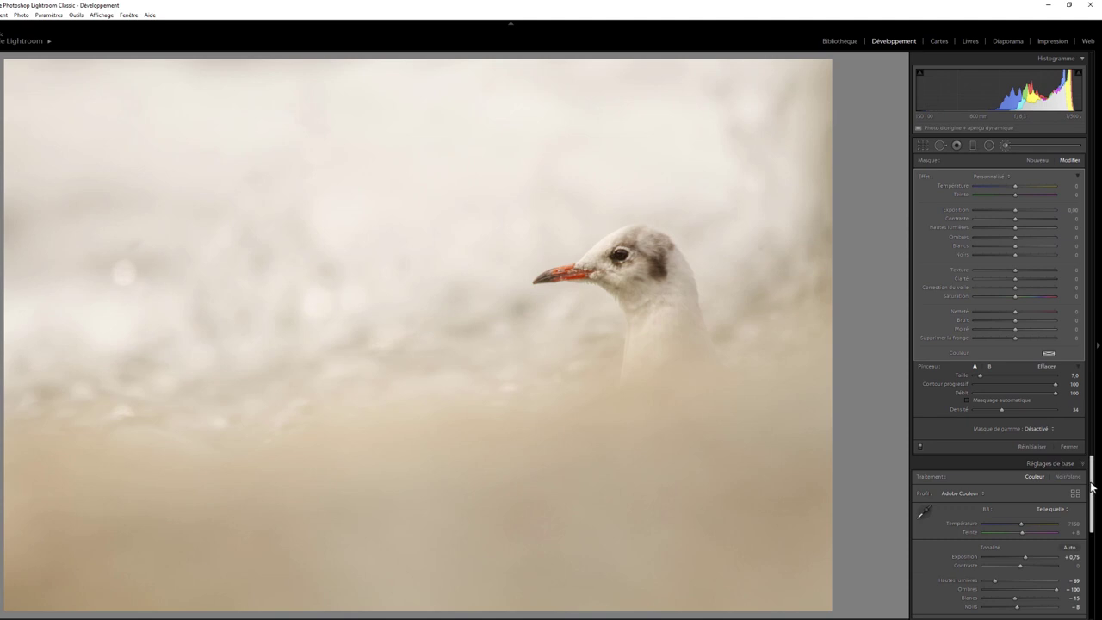
Step: Collapse the Basic panel while toggling the Adjustment Brush panel
click(1003, 148)
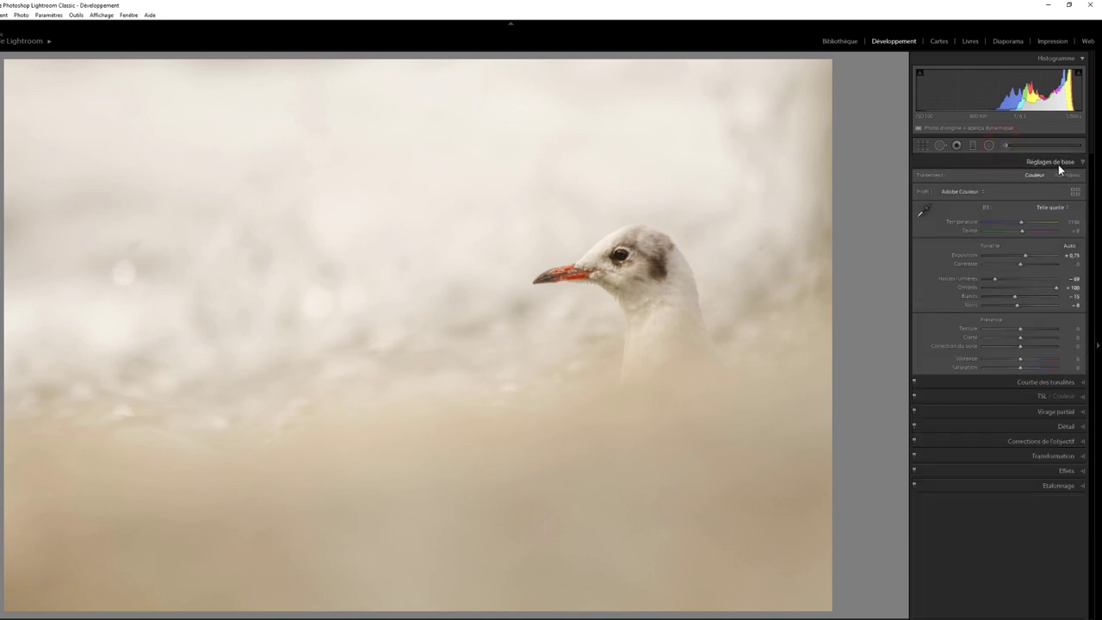
click(1005, 148)
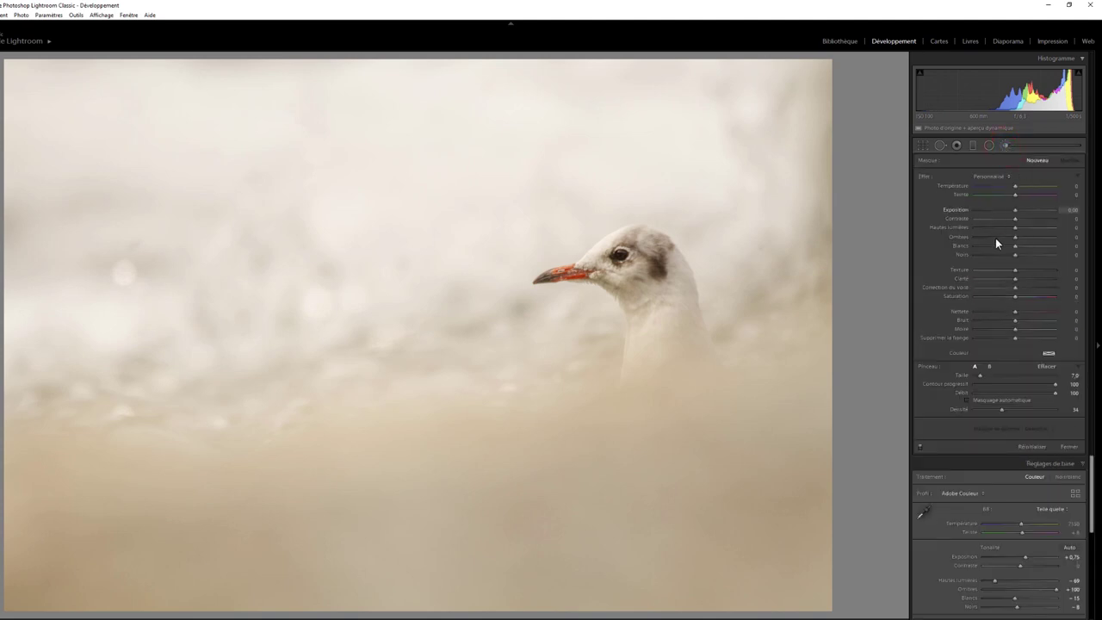
click(1070, 448)
click(1083, 463)
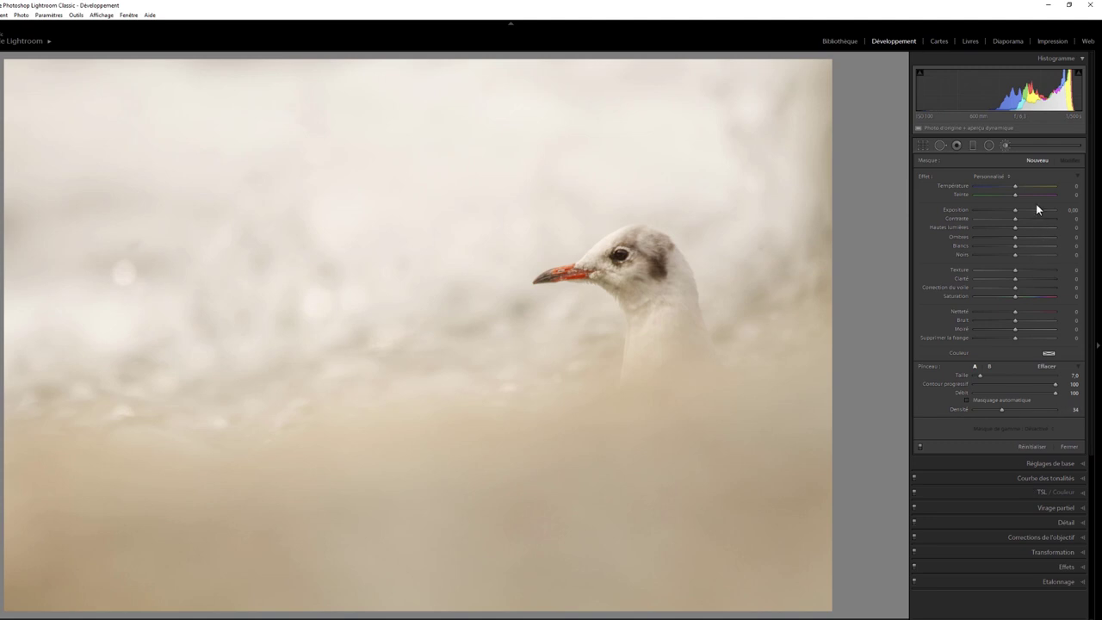
Step: Delete the upper-left test mask and start a fresh Adjustment Brush mask
click(1003, 145)
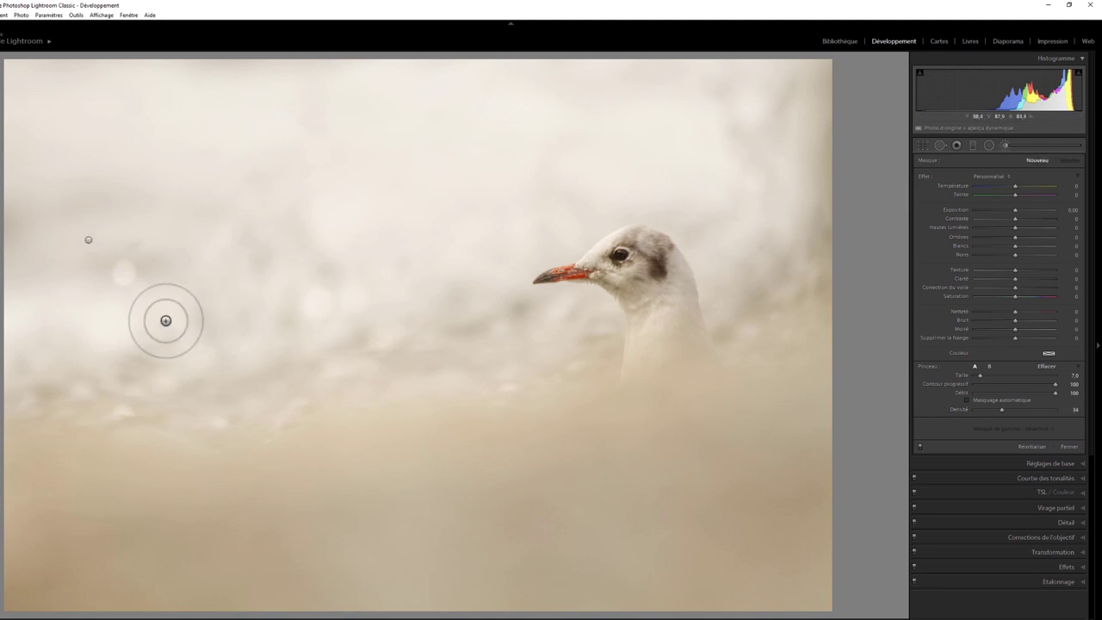
click(88, 239)
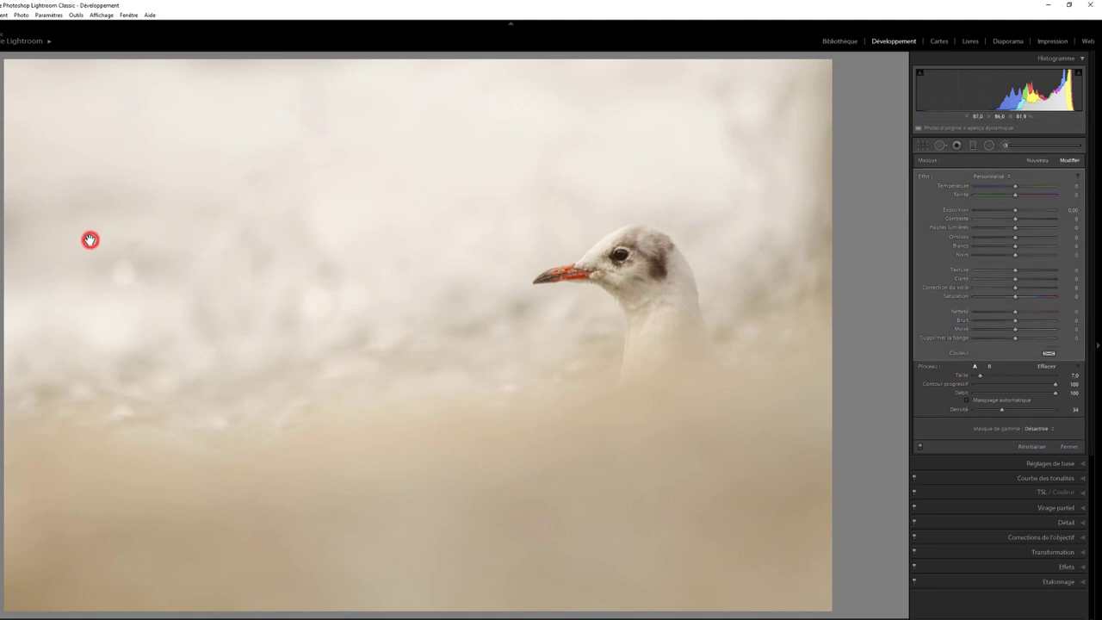
key(Delete)
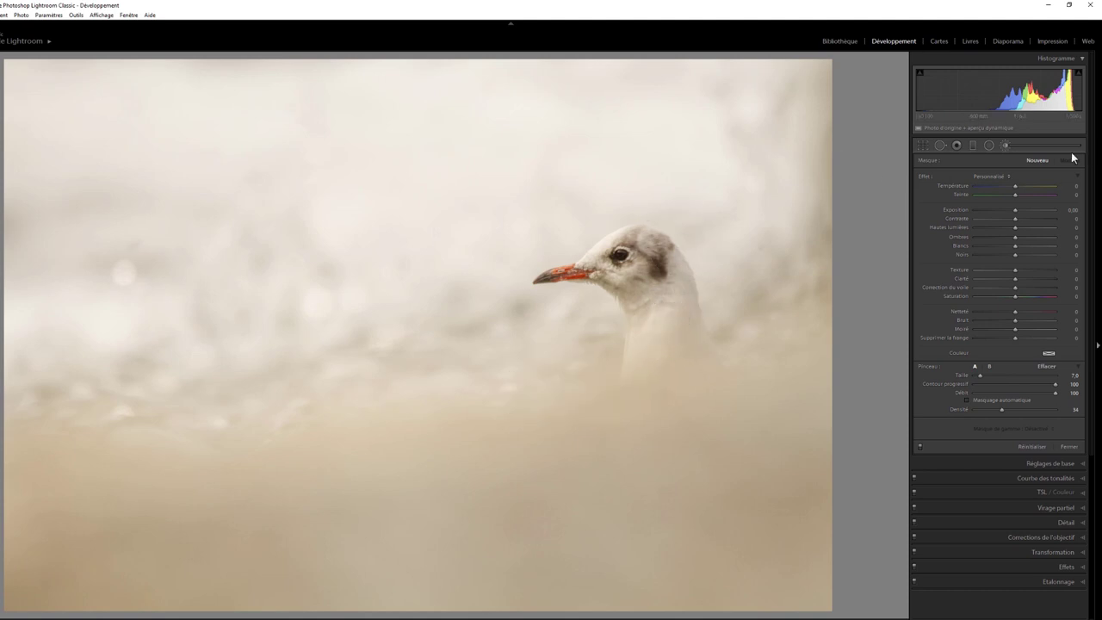
click(1005, 147)
click(1006, 148)
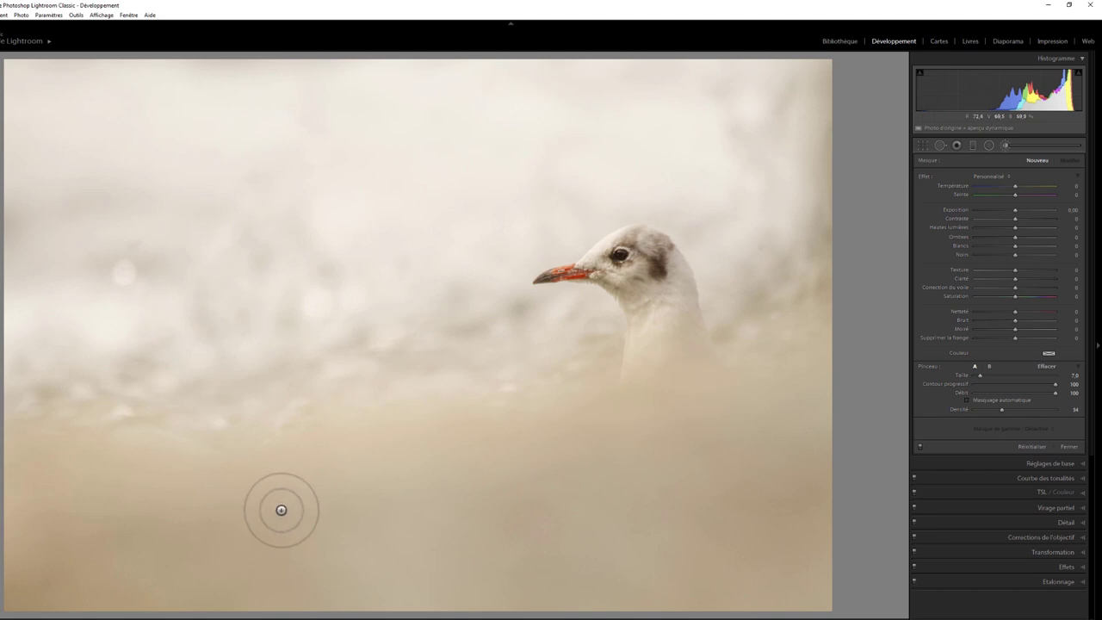
Step: Resize the brush and paint a darkening test dab on the photo
scroll(397, 480, up, 3)
scroll(396, 481, up, 4)
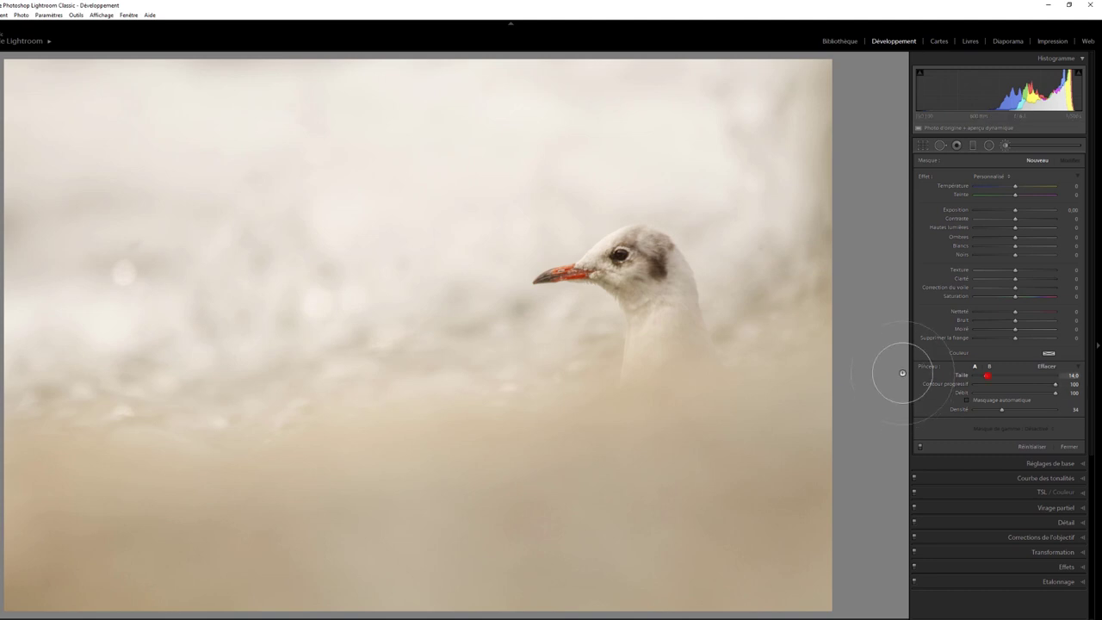
scroll(902, 373, up, 5)
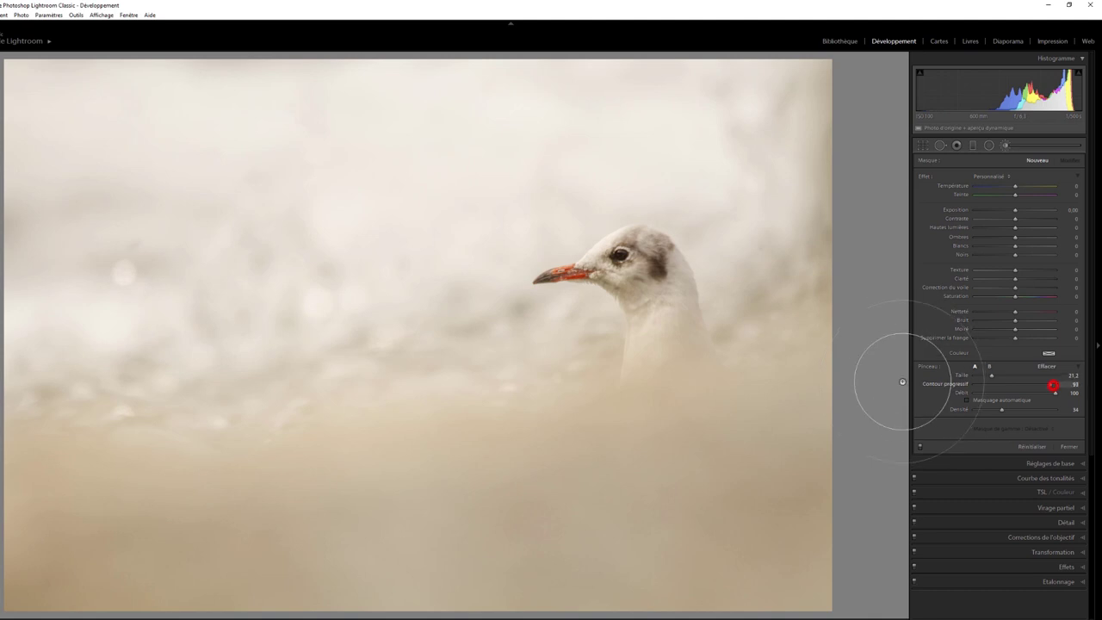
shift+scroll(902, 381, down, 5)
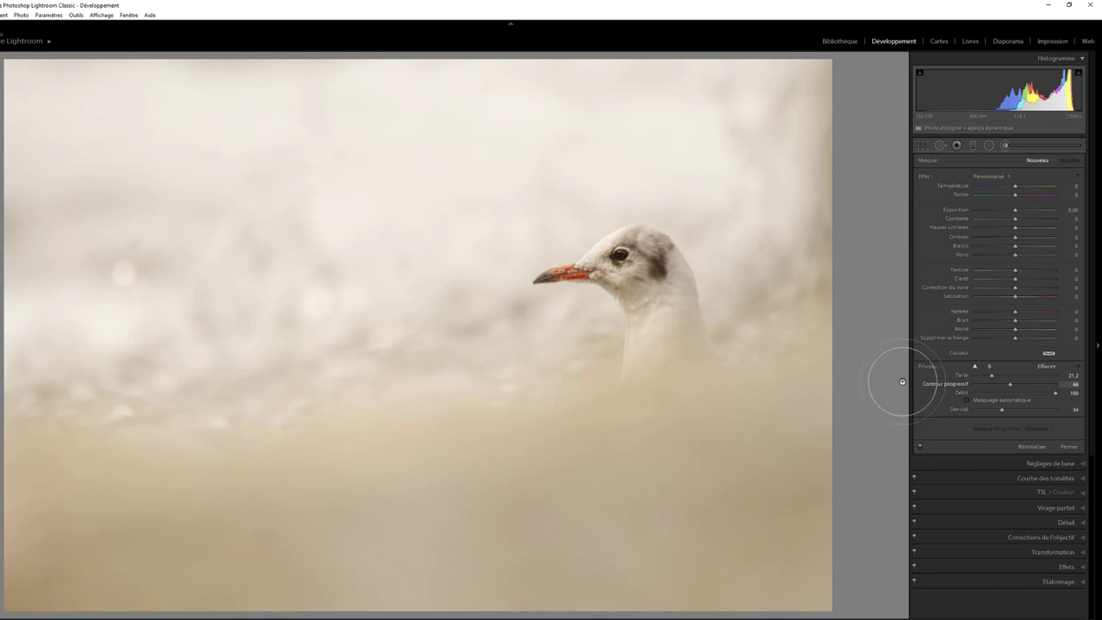
shift+scroll(902, 382, down, 2)
shift+scroll(902, 381, down, 2)
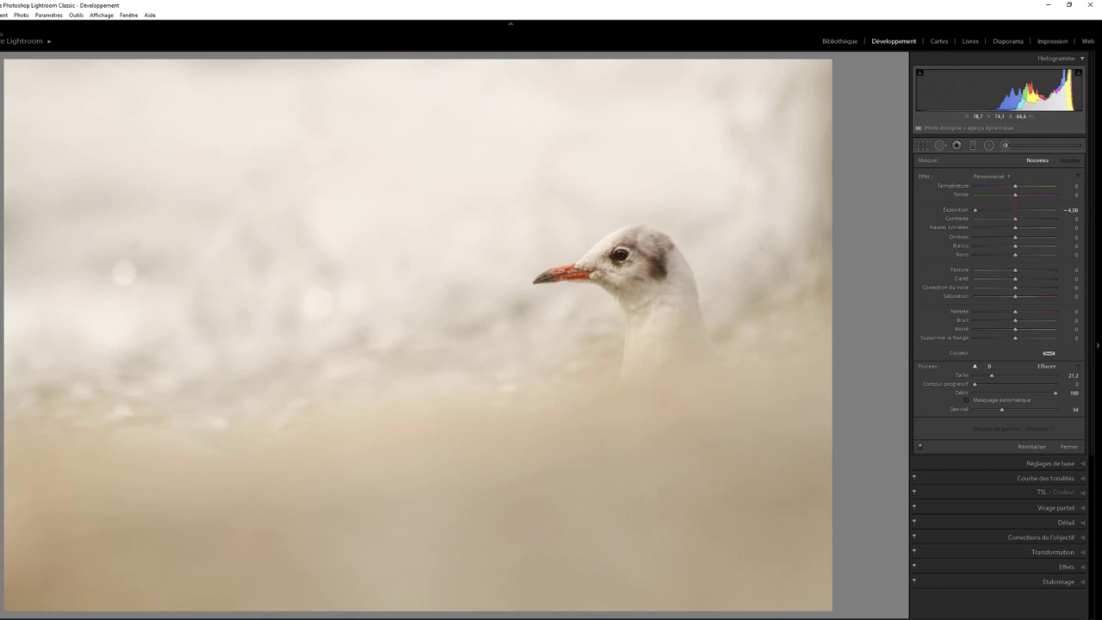
click(419, 507)
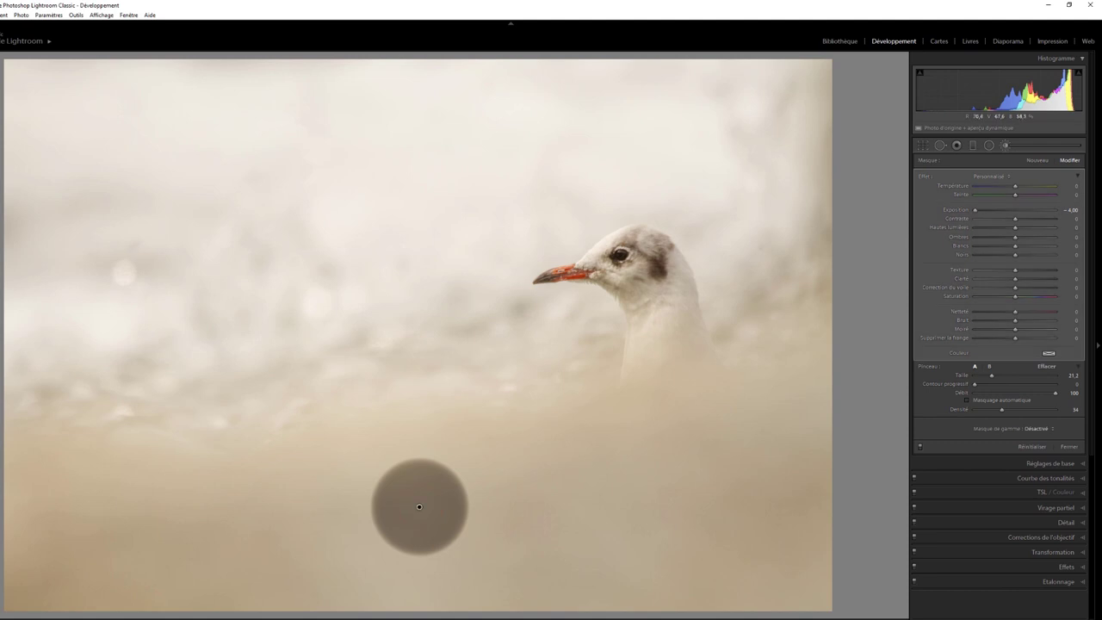
Step: Enable Auto Mask and Feather 100, test dabs below the gull, check the overlay, delete the mask
click(967, 399)
drag(974, 383, 1055, 384)
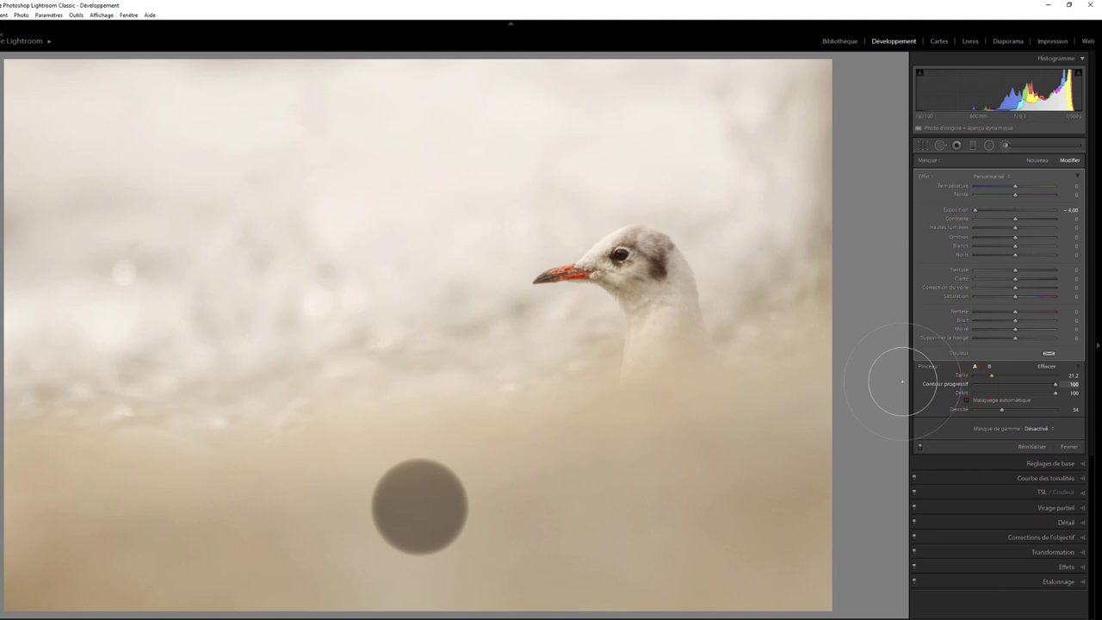
click(579, 506)
mouse_move(579, 507)
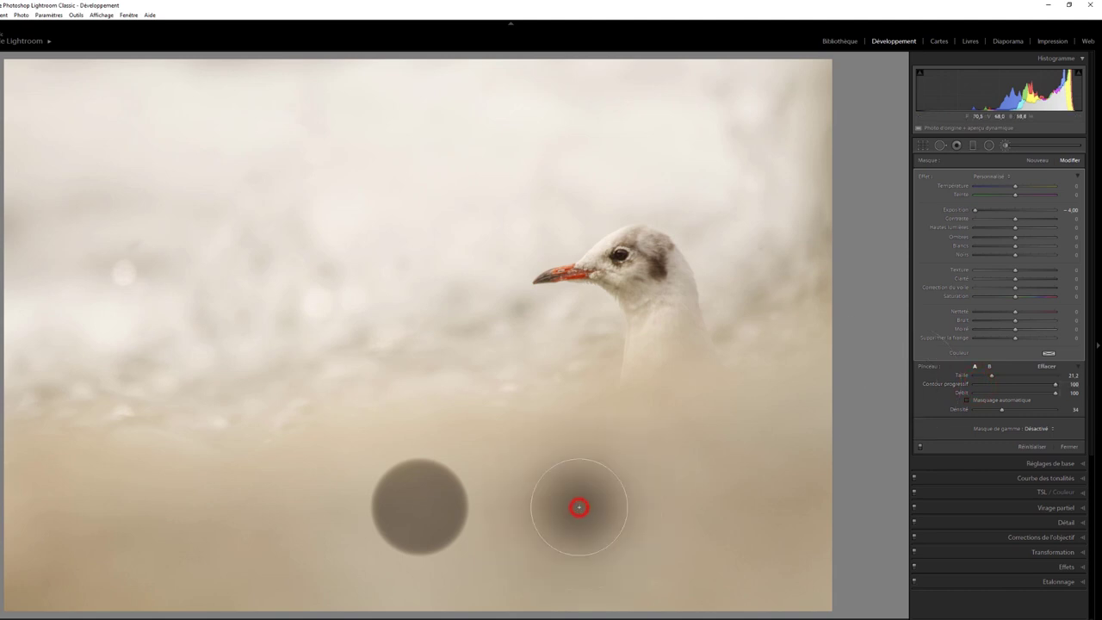
drag(555, 544, 611, 523)
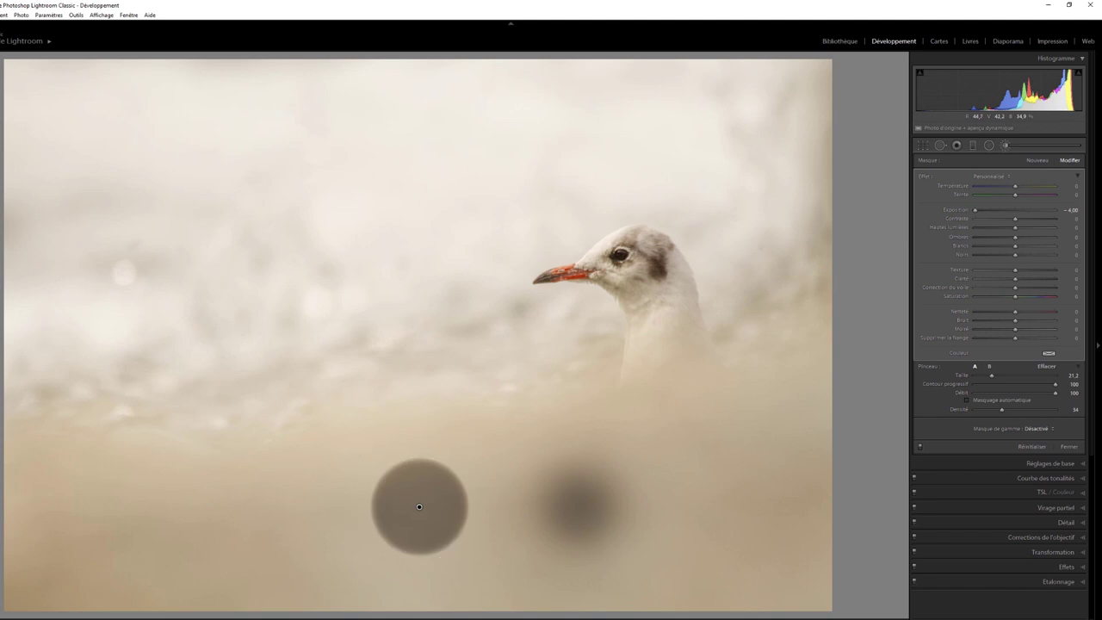
key(o)
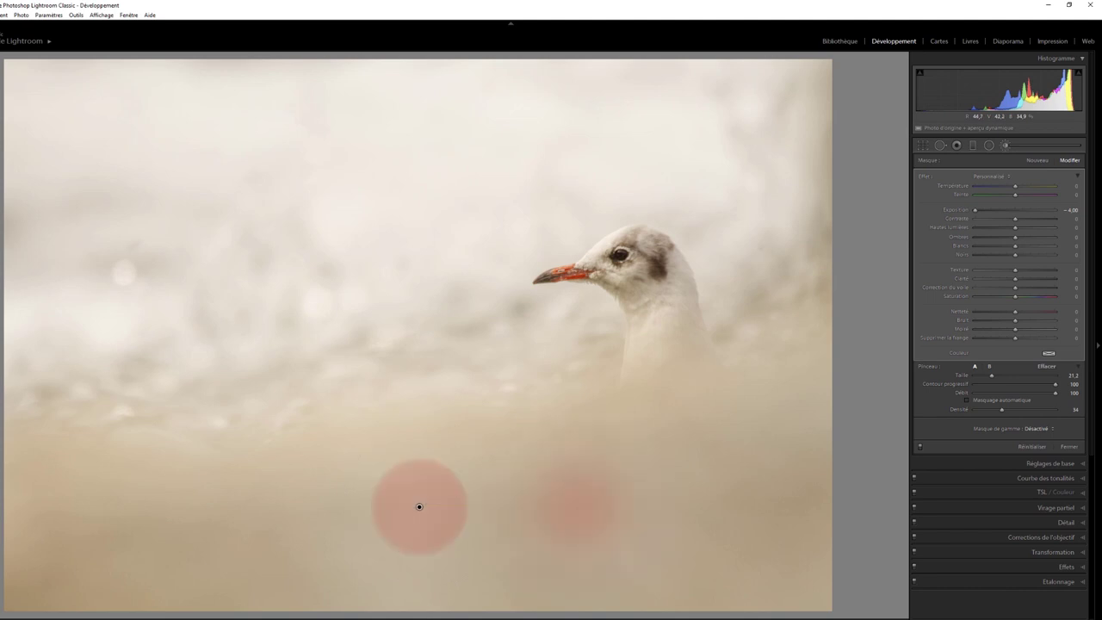
key(o)
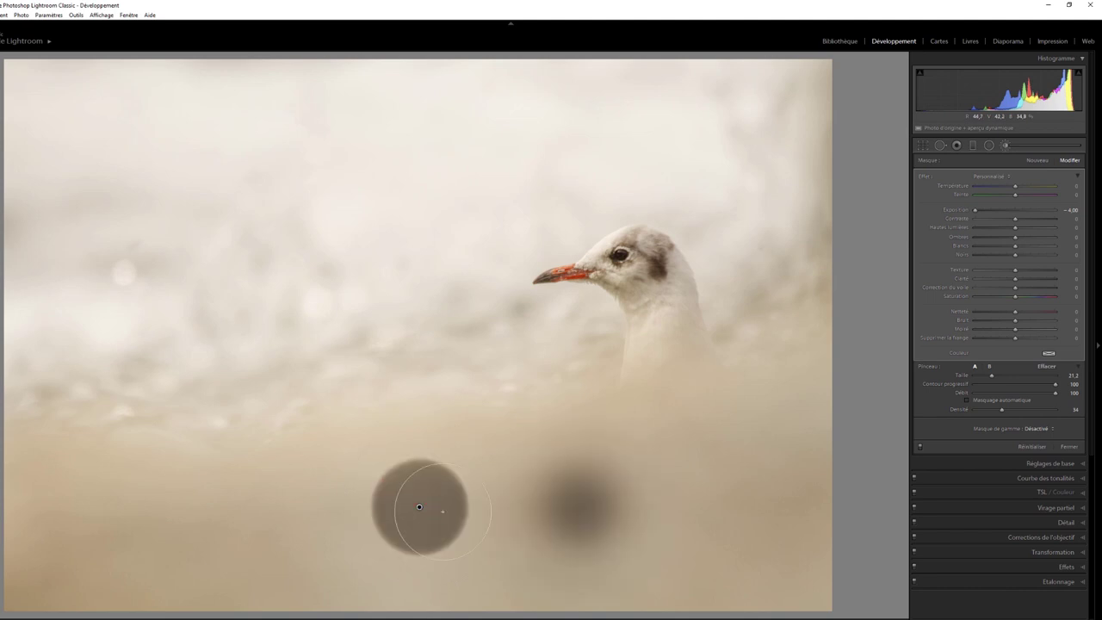
key(Return)
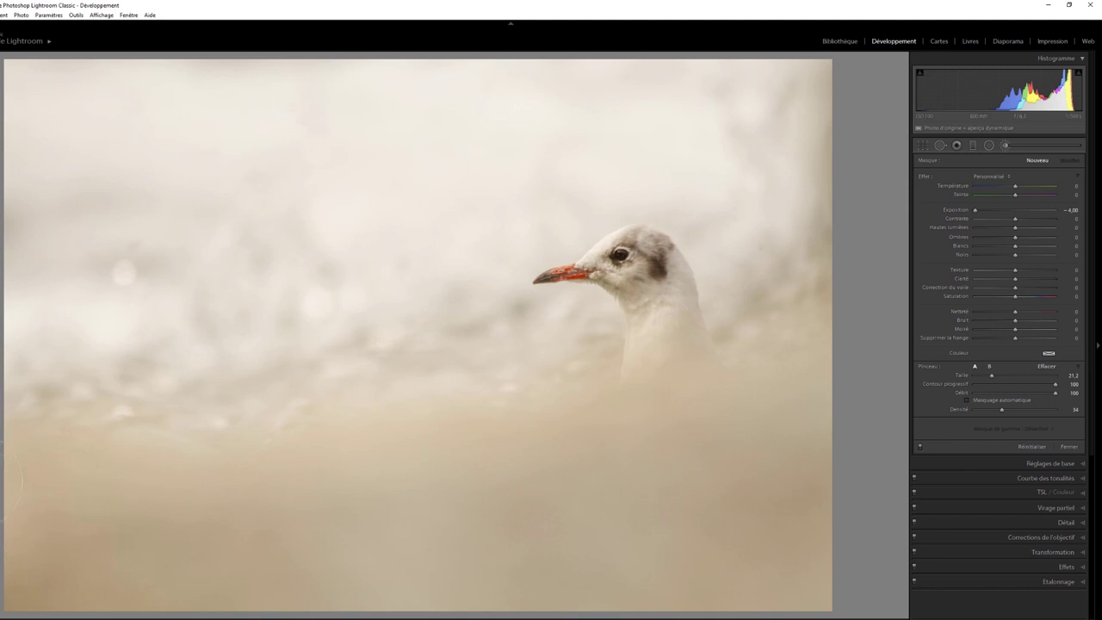
Step: Enlarge the brush, paint the lower foreground and reset the mask's Exposure to 0
scroll(246, 482, up, 3)
mouse_move(7, 516)
mouse_down()
mouse_move(119, 539)
mouse_move(807, 479)
mouse_move(327, 603)
mouse_move(856, 377)
mouse_move(4, 568)
mouse_move(178, 561)
mouse_up()
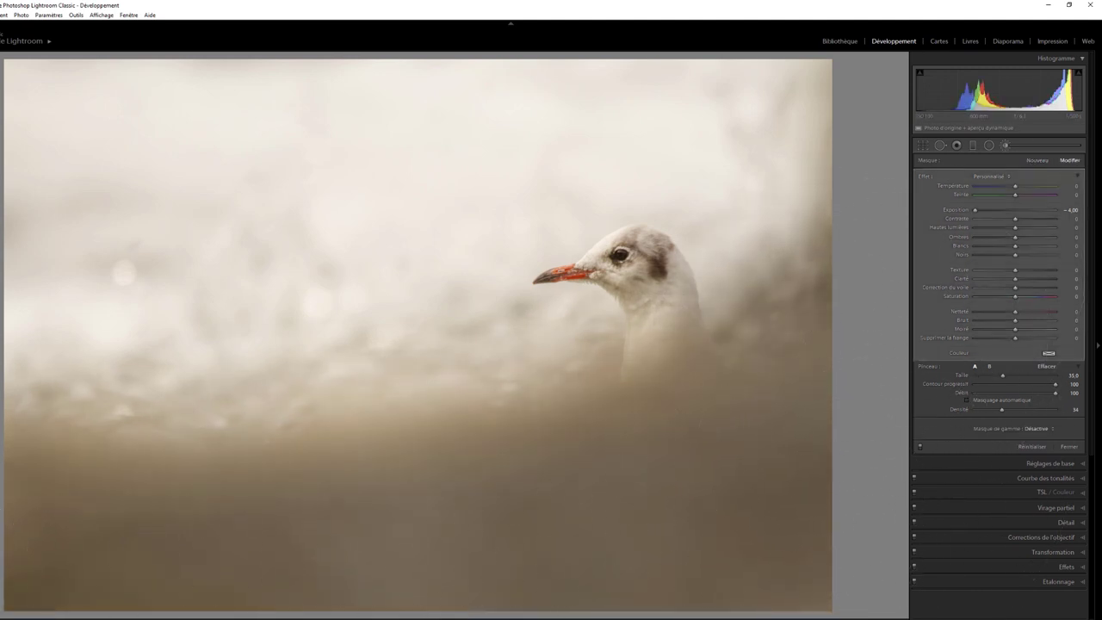
double_click(955, 209)
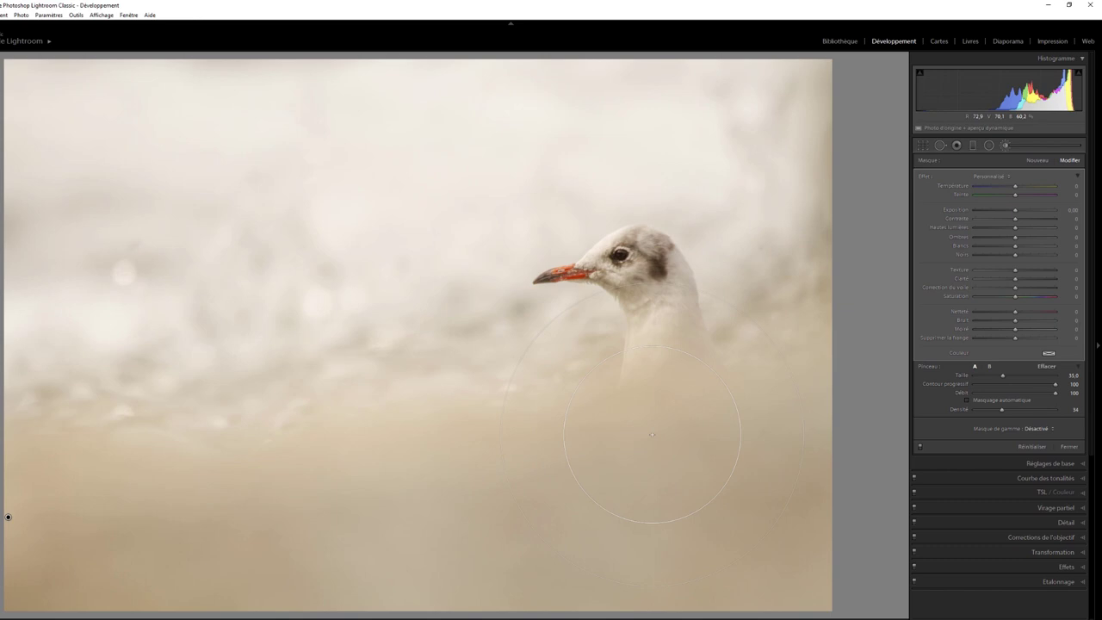
Step: Check the mask overlay, extend it at lower-left and undo the stray upper-left stroke
key(o)
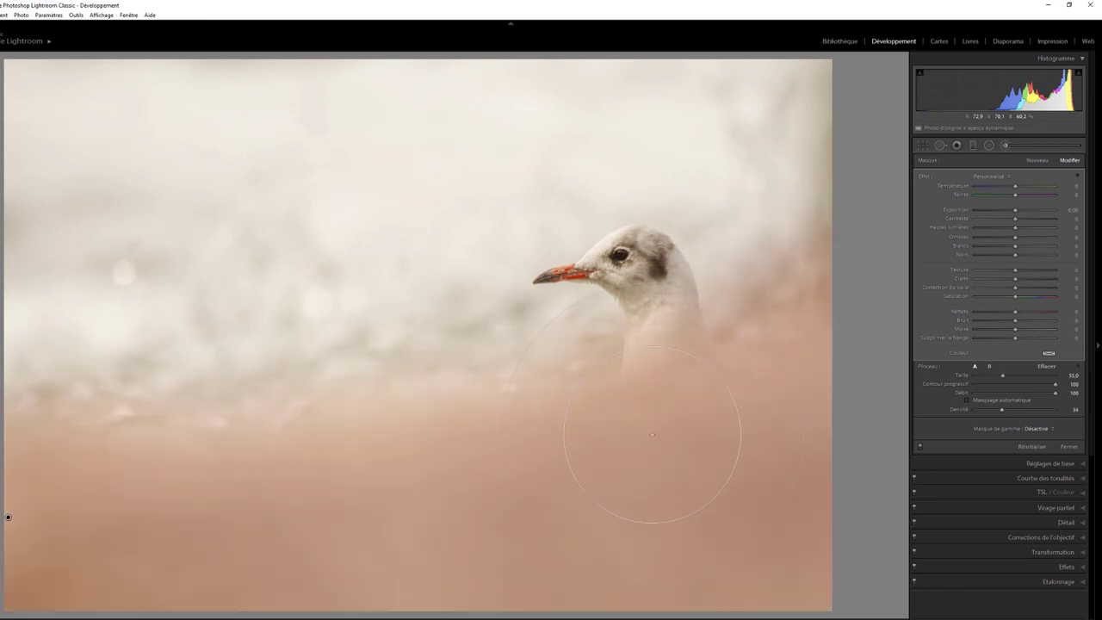
click(51, 561)
click(273, 182)
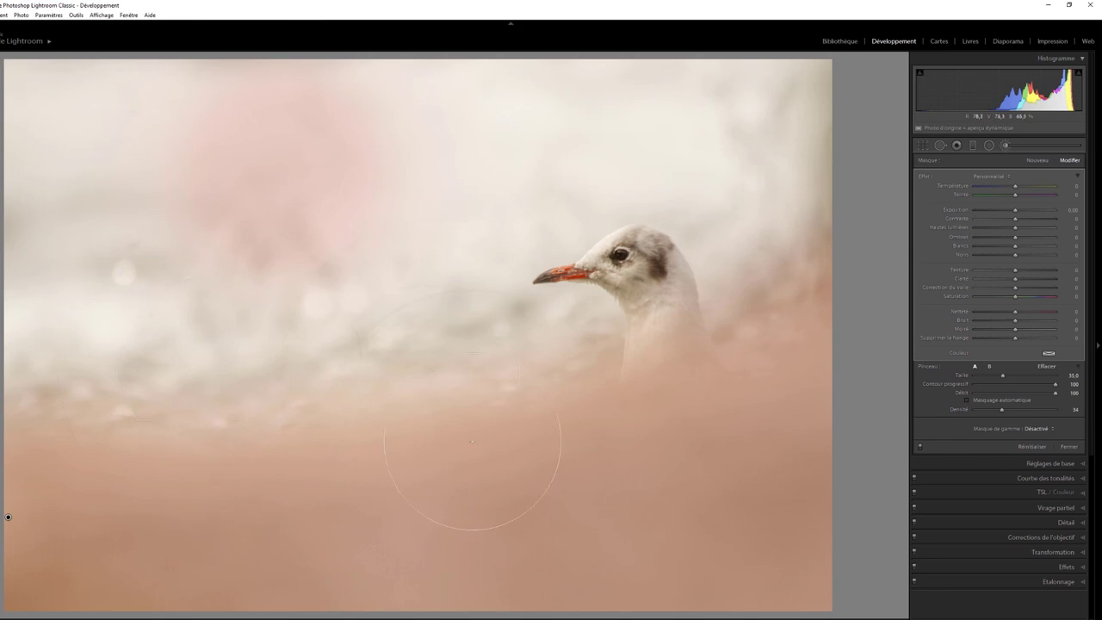
key(ctrl+z)
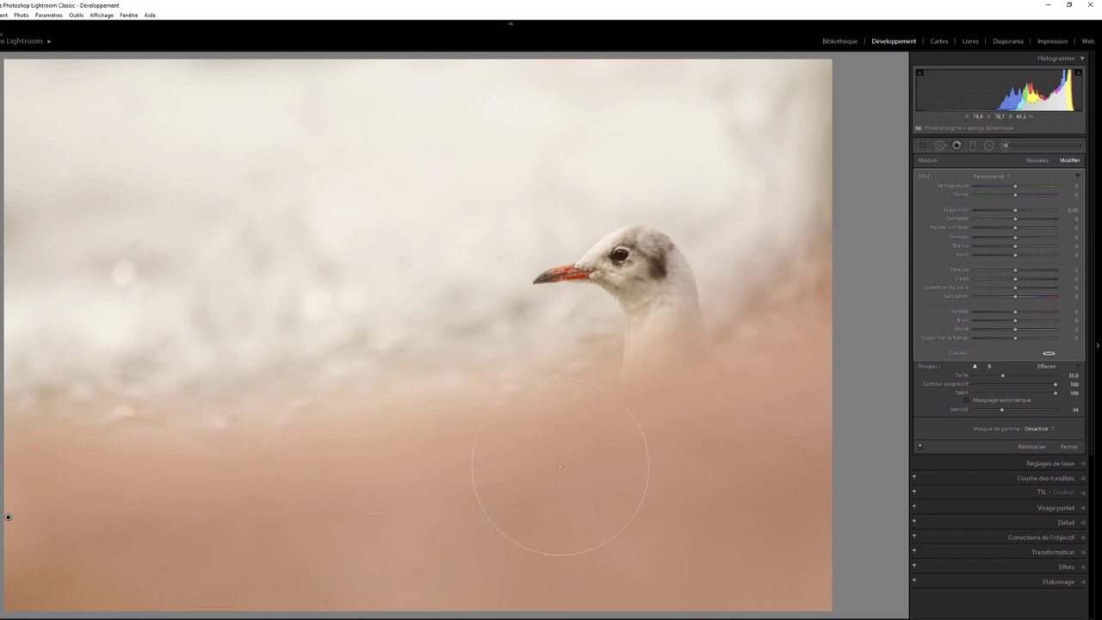
key(o)
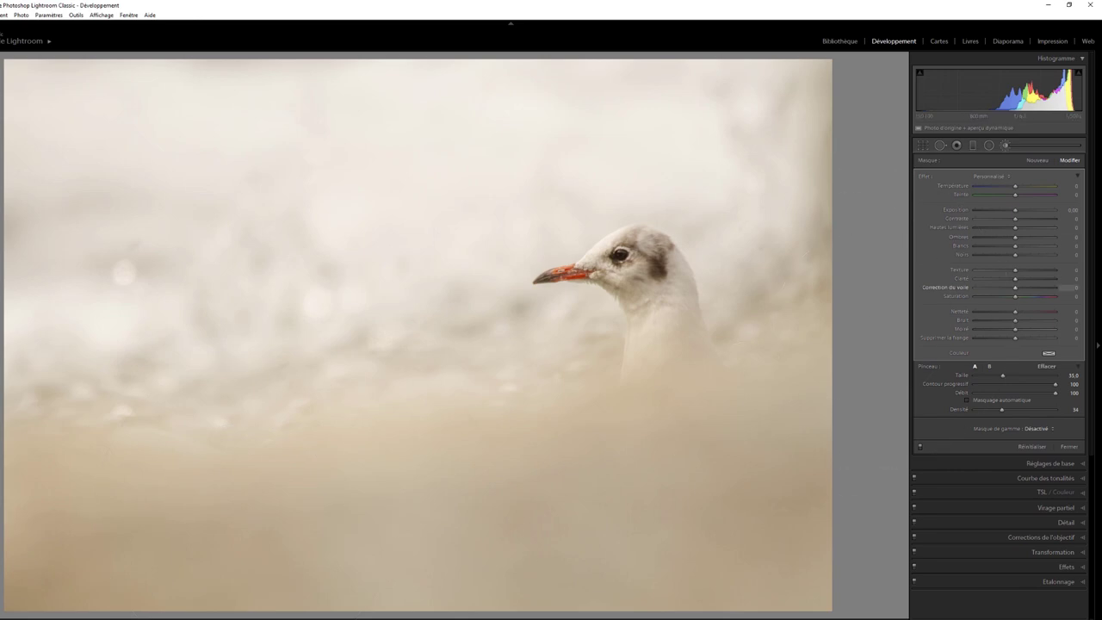
Step: Give the foreground mask Dehaze −94 and Shadows 69, then switch the brush effect off to compare
drag(1015, 288, 987, 287)
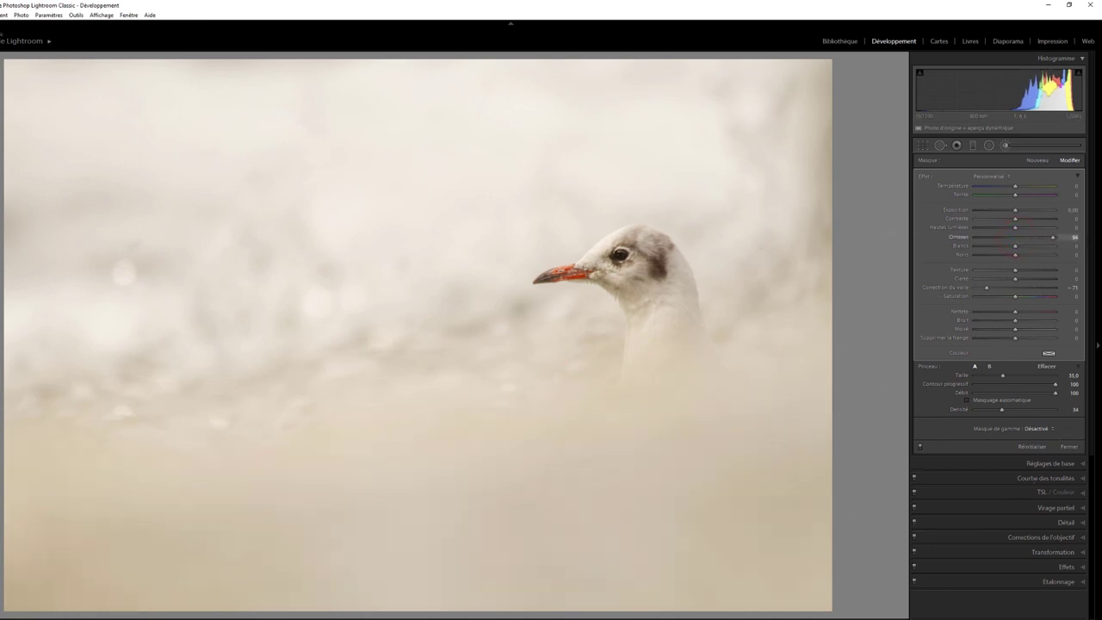
text(69)
key(Return)
click(1069, 227)
drag(986, 287, 977, 288)
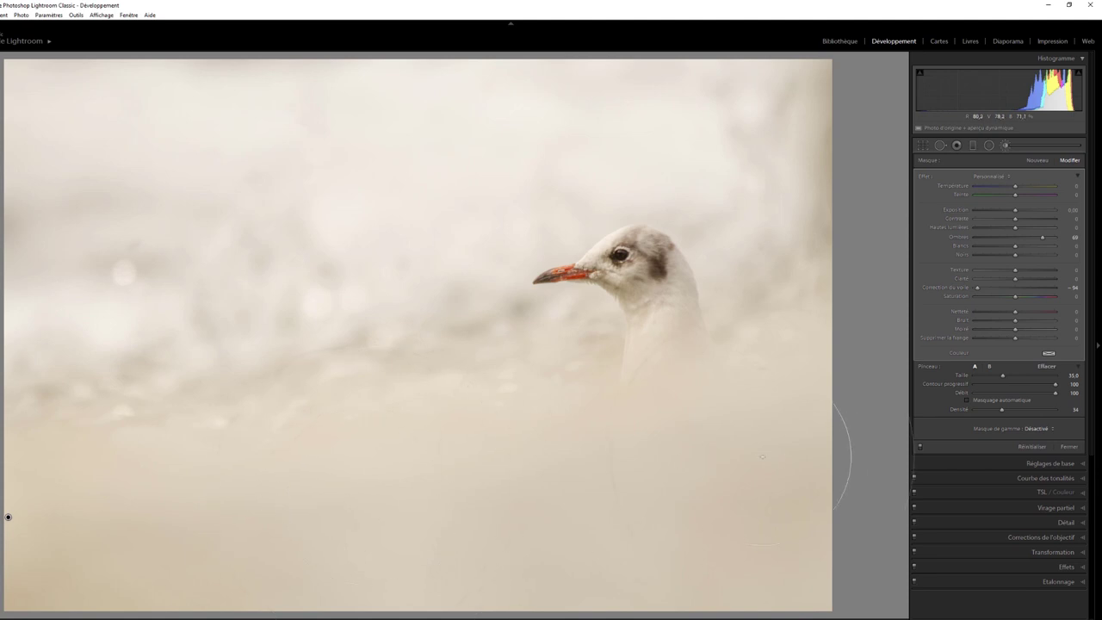
click(920, 446)
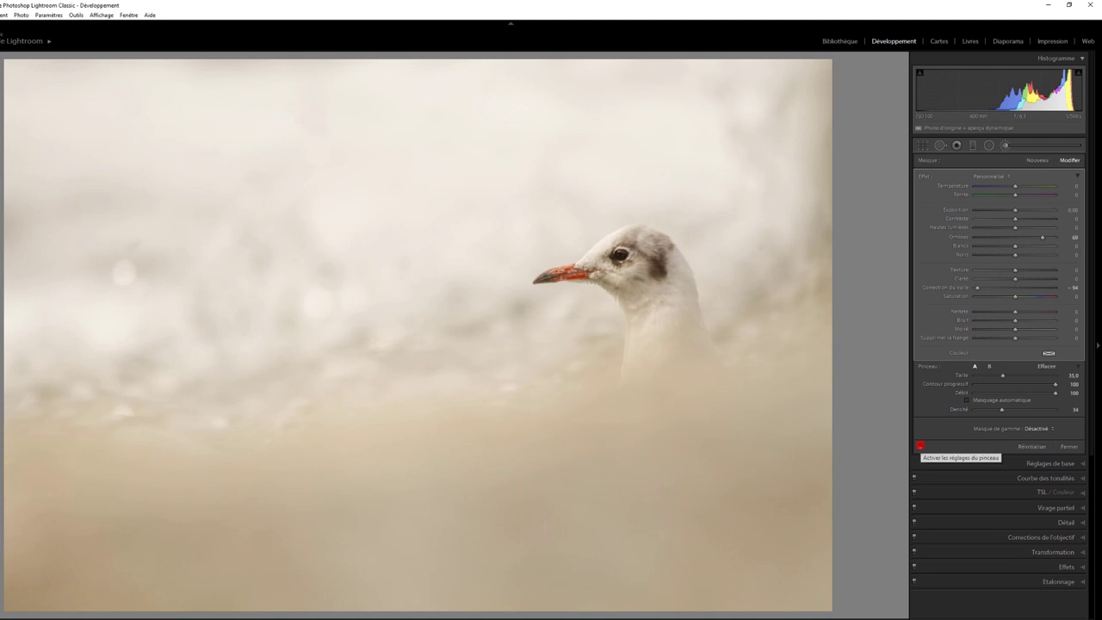
Step: Re-enable the foreground haze brush adjustments
click(920, 445)
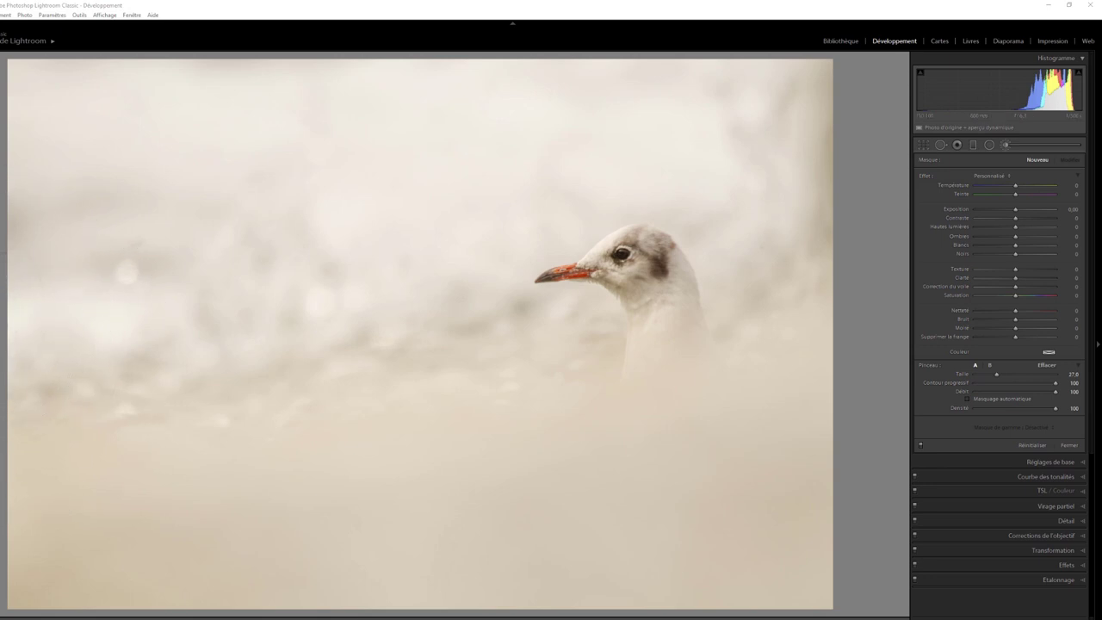
drag(11, 515, 0, 362)
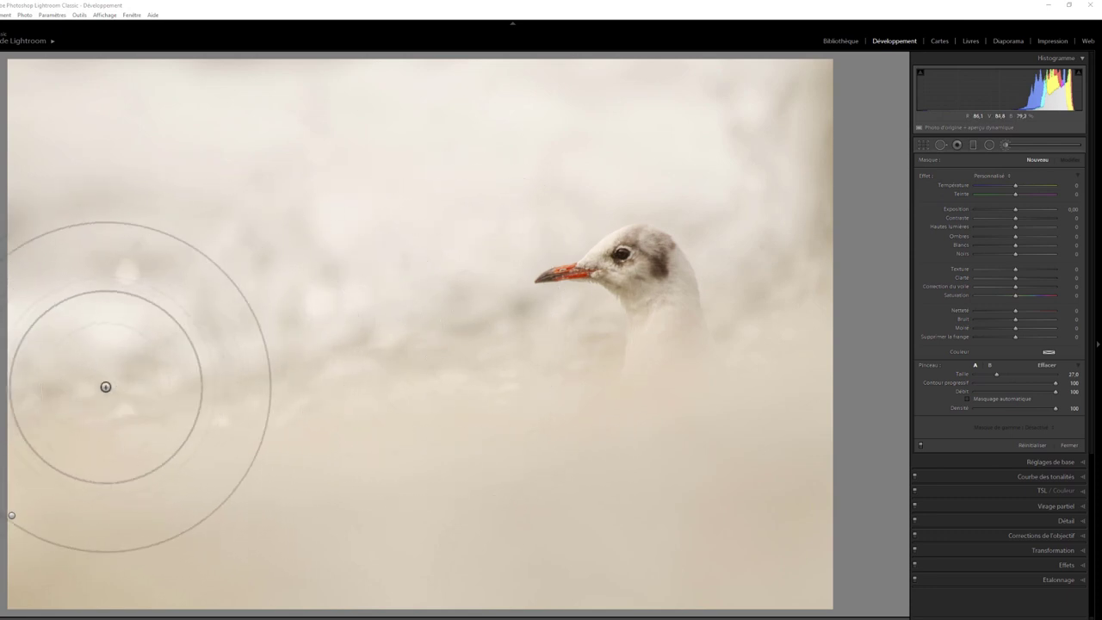
mouse_move(106, 364)
mouse_down()
mouse_move(565, 319)
mouse_move(57, 416)
mouse_up()
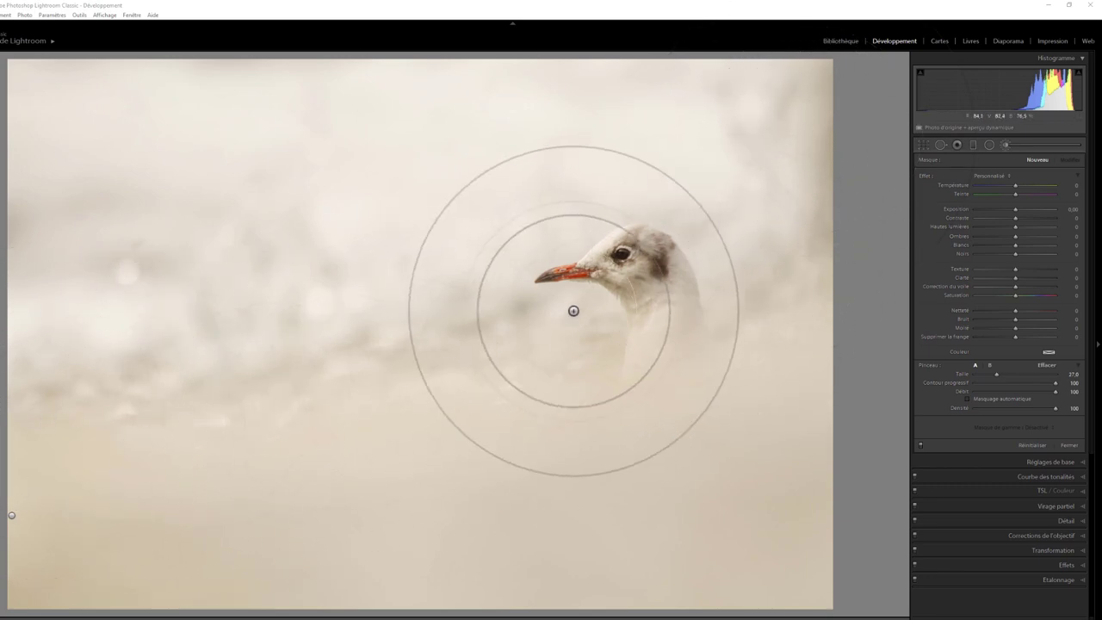
click(1007, 146)
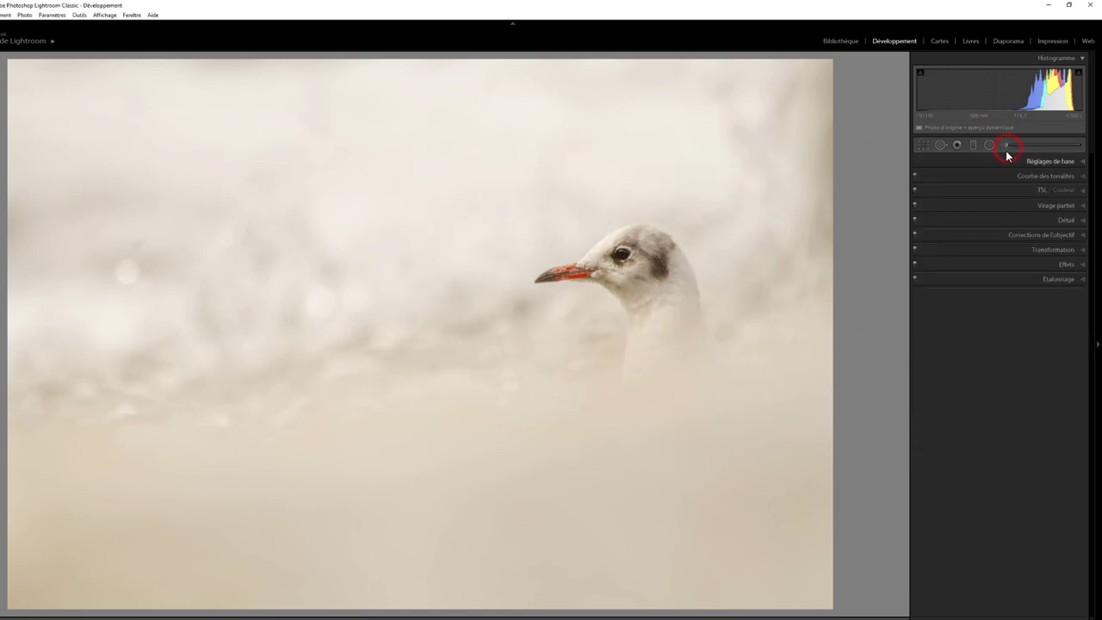
click(1007, 145)
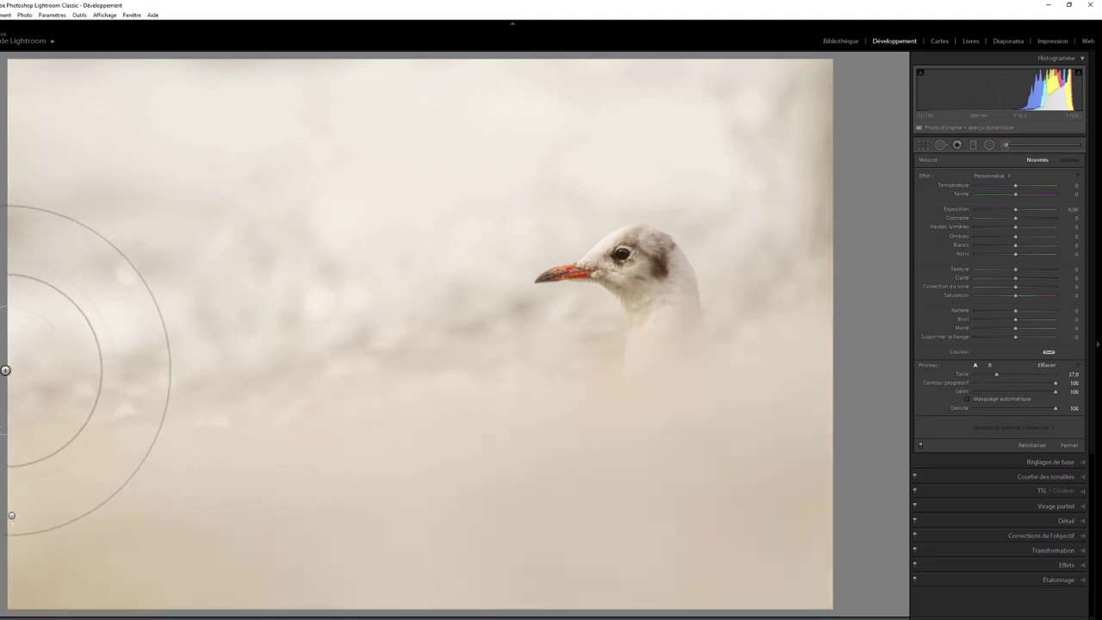
Step: Paint a new brush mask across the blurred background behind the seagull, checking it with the overlay
mouse_move(5, 370)
mouse_move(11, 365)
mouse_down()
mouse_move(500, 342)
mouse_move(652, 290)
mouse_move(836, 98)
mouse_move(859, 91)
mouse_move(787, 86)
mouse_up()
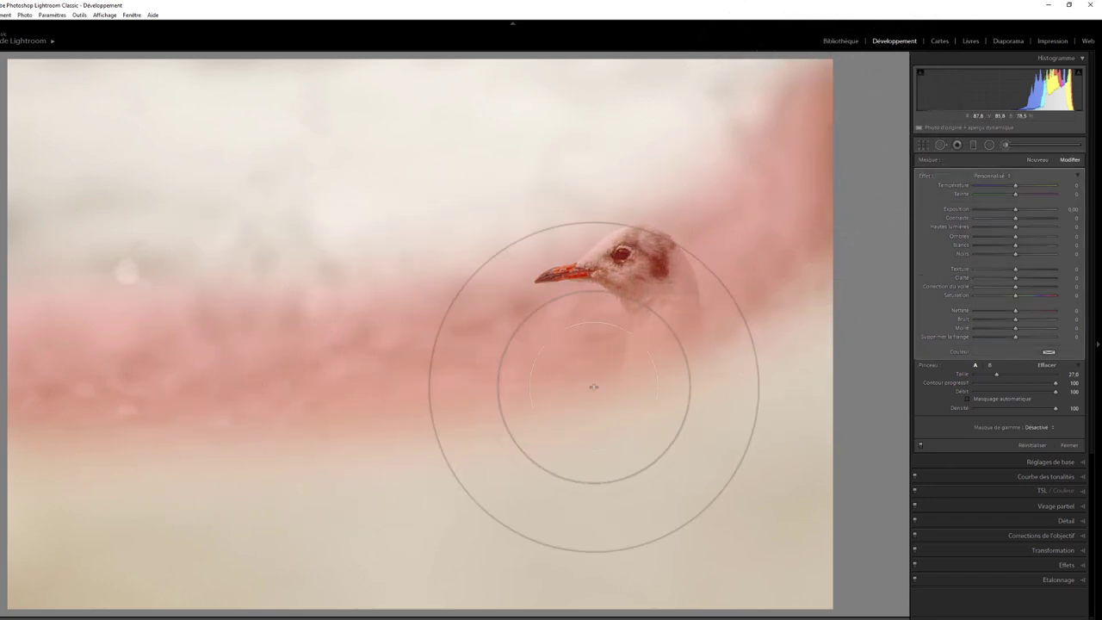
key(o)
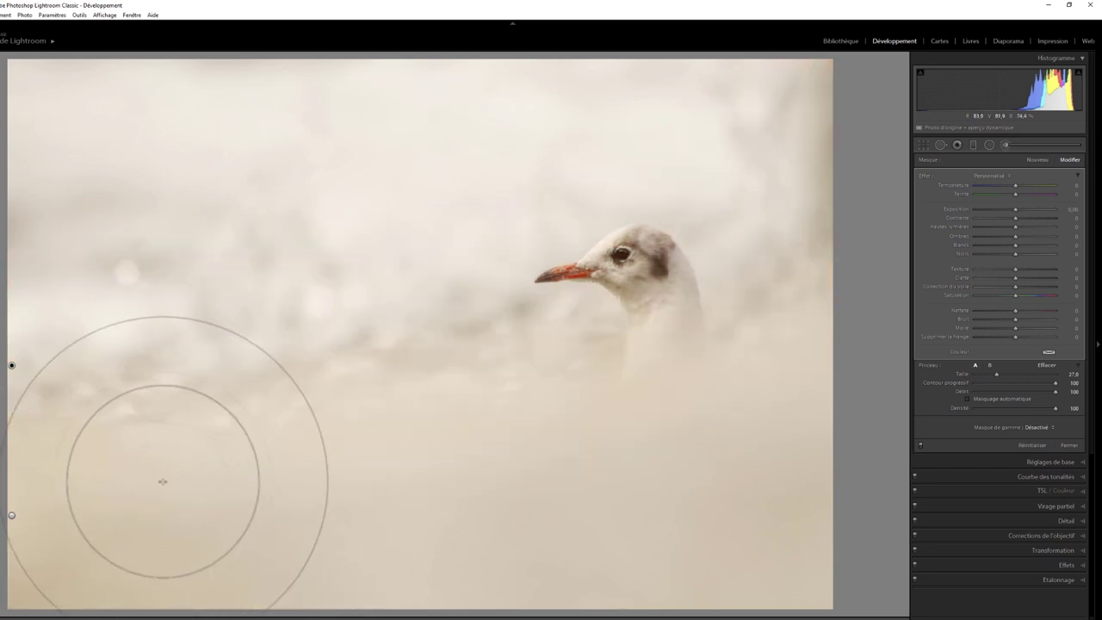
key(o)
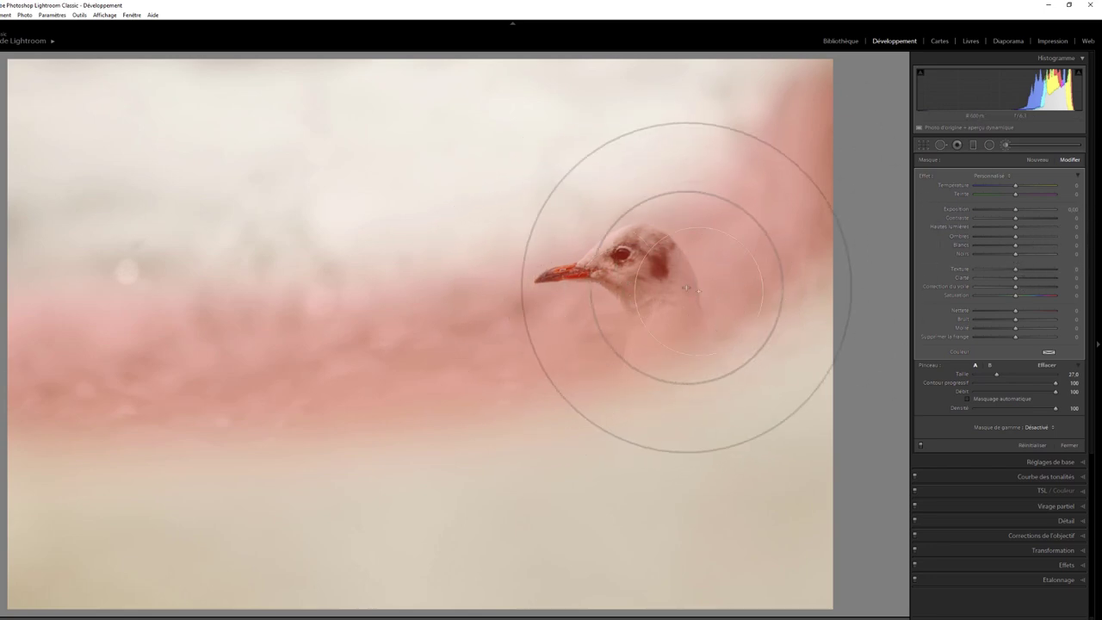
drag(686, 287, 601, 281)
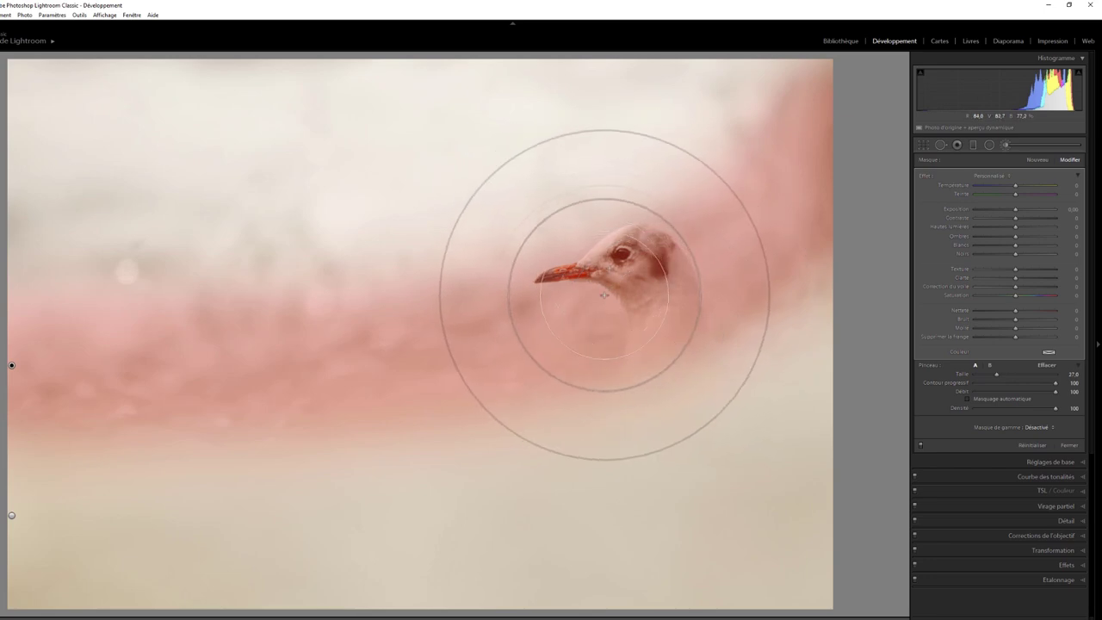
Step: Erase the mask off the gull's head and neck with a size 15 Effacer brush
scroll(612, 295, down, 5)
key(alt)
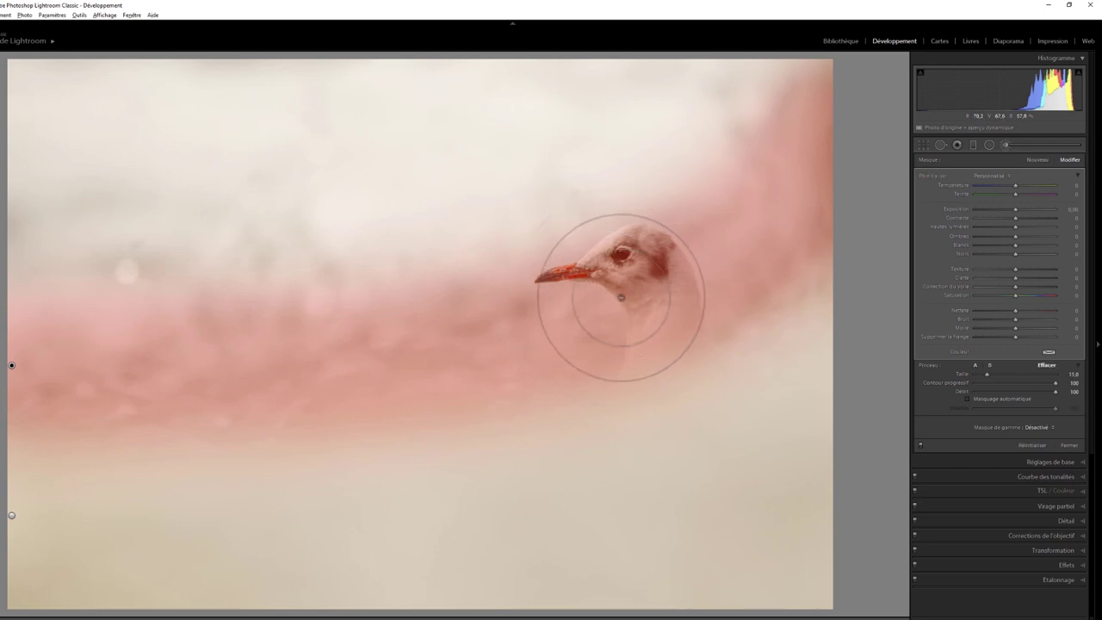
mouse_move(621, 297)
mouse_down()
mouse_move(584, 259)
mouse_move(662, 375)
mouse_move(662, 320)
mouse_move(683, 356)
mouse_move(660, 258)
mouse_move(671, 372)
mouse_move(647, 379)
mouse_move(657, 288)
mouse_move(590, 229)
mouse_move(600, 250)
mouse_up()
key(alt)
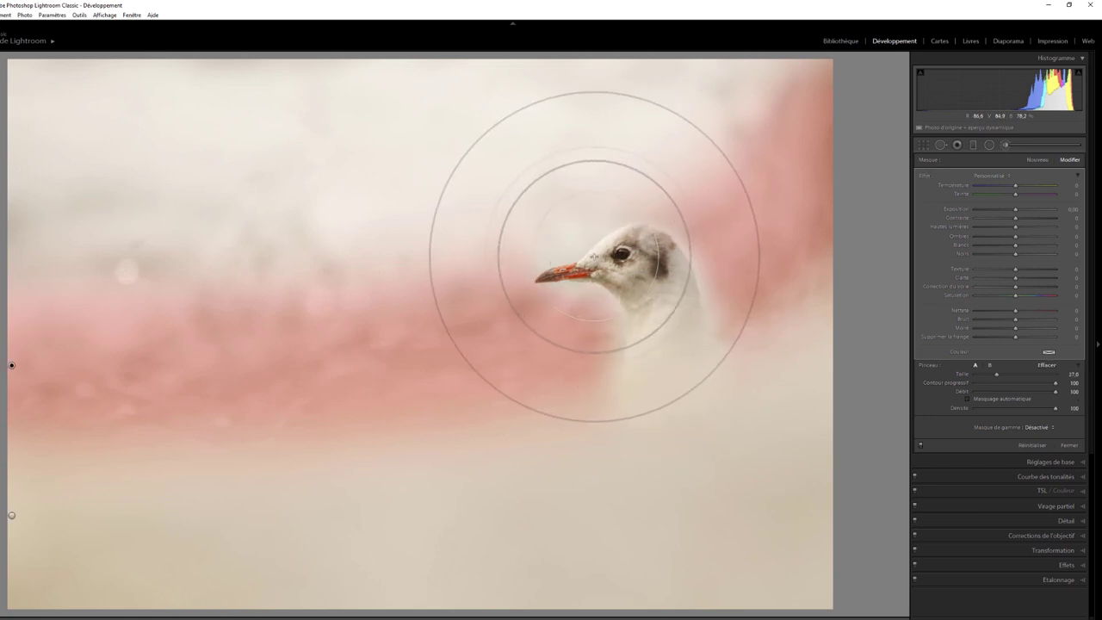
key(o)
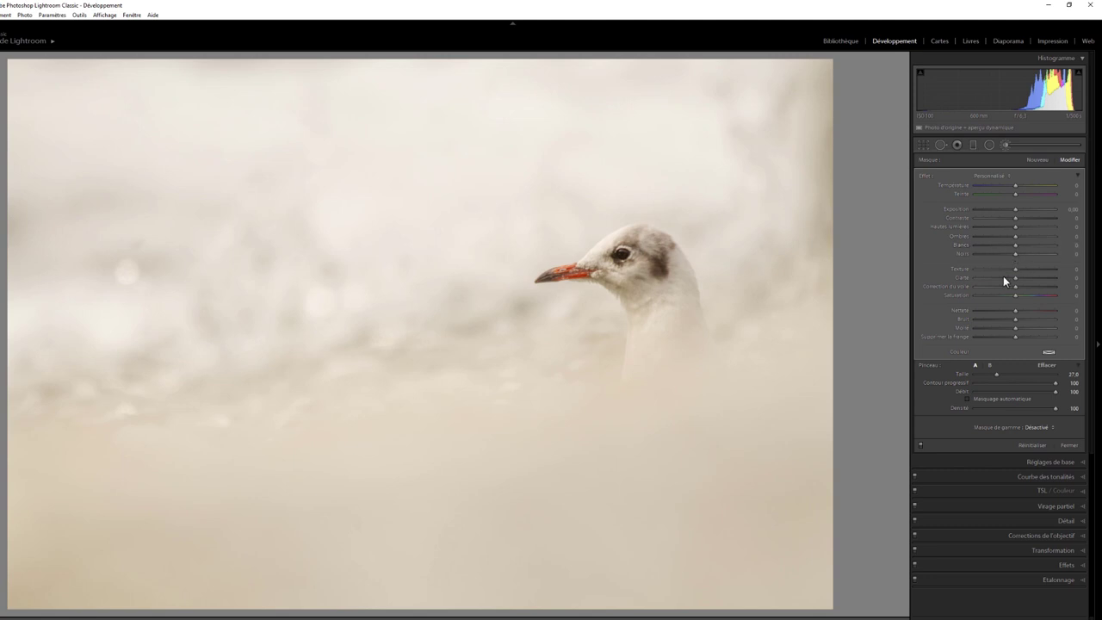
Step: Give the background mask Dehaze and Clarity 10, Highlights 100, Whites 20, lower Shadows, Contrast 10, Texture 11
click(1014, 288)
drag(1020, 293, 1022, 293)
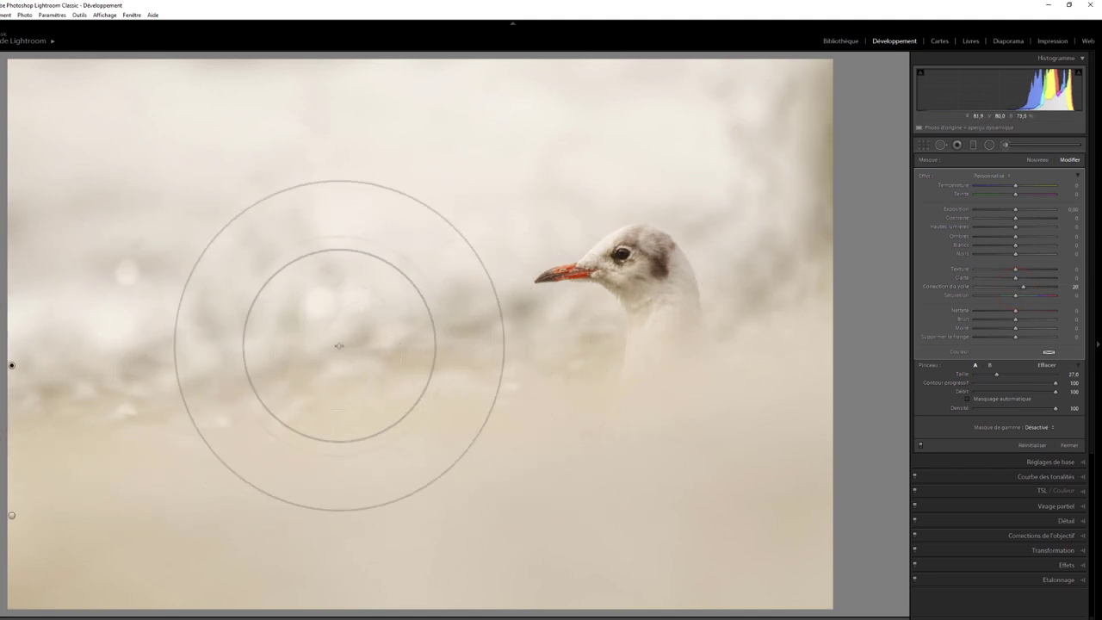
drag(1021, 284, 1021, 289)
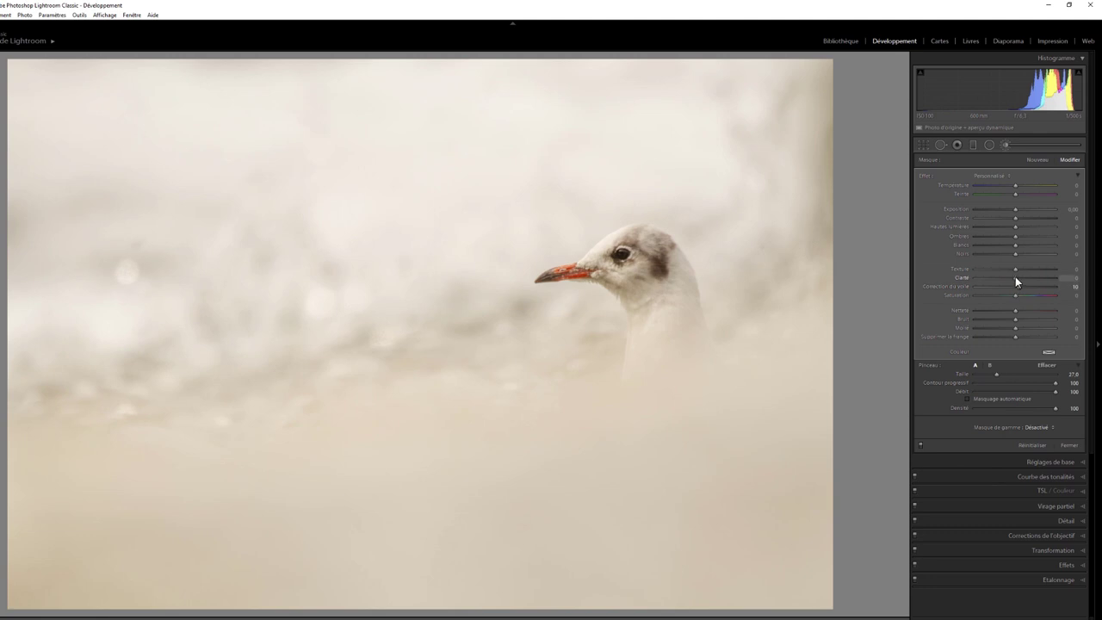
drag(1014, 277, 1017, 282)
drag(1013, 245, 1021, 249)
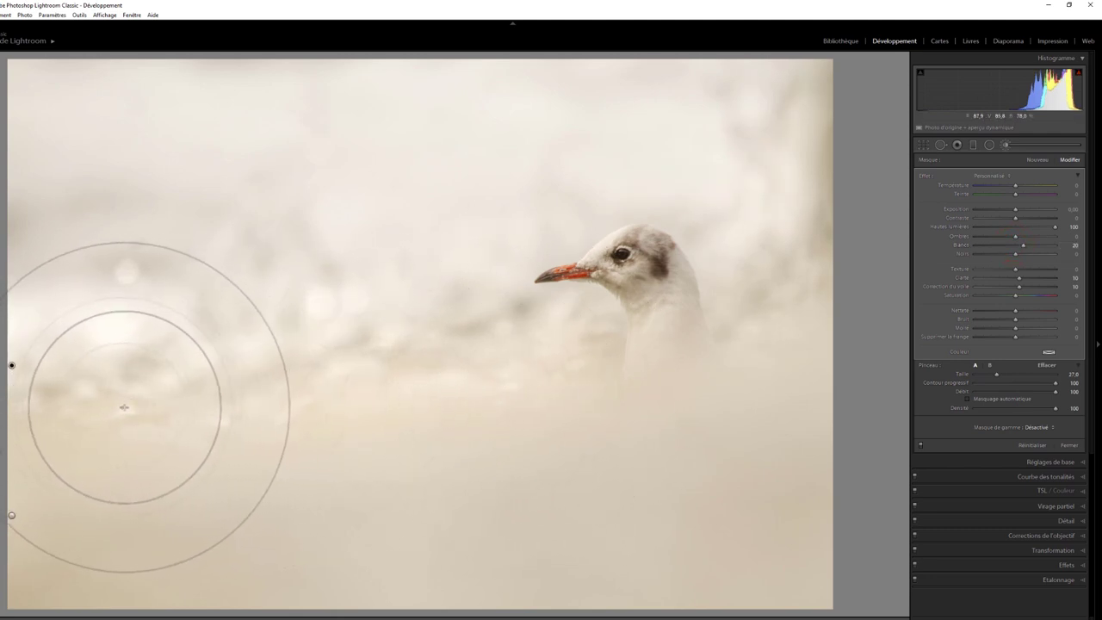
click(1012, 237)
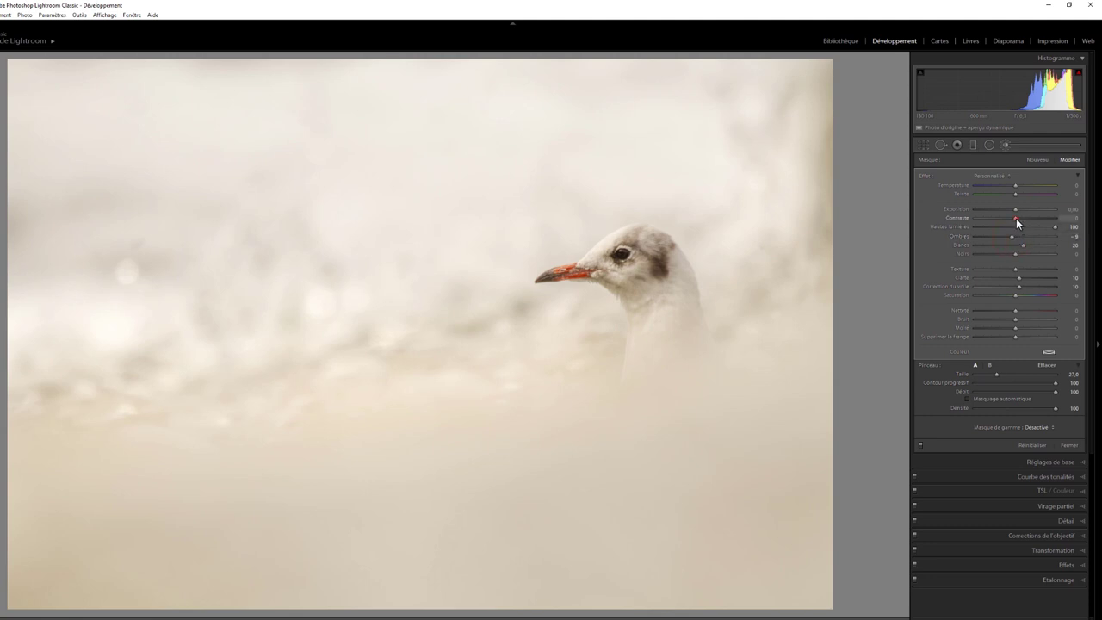
drag(1016, 218, 1021, 223)
drag(1014, 271, 1015, 273)
click(922, 446)
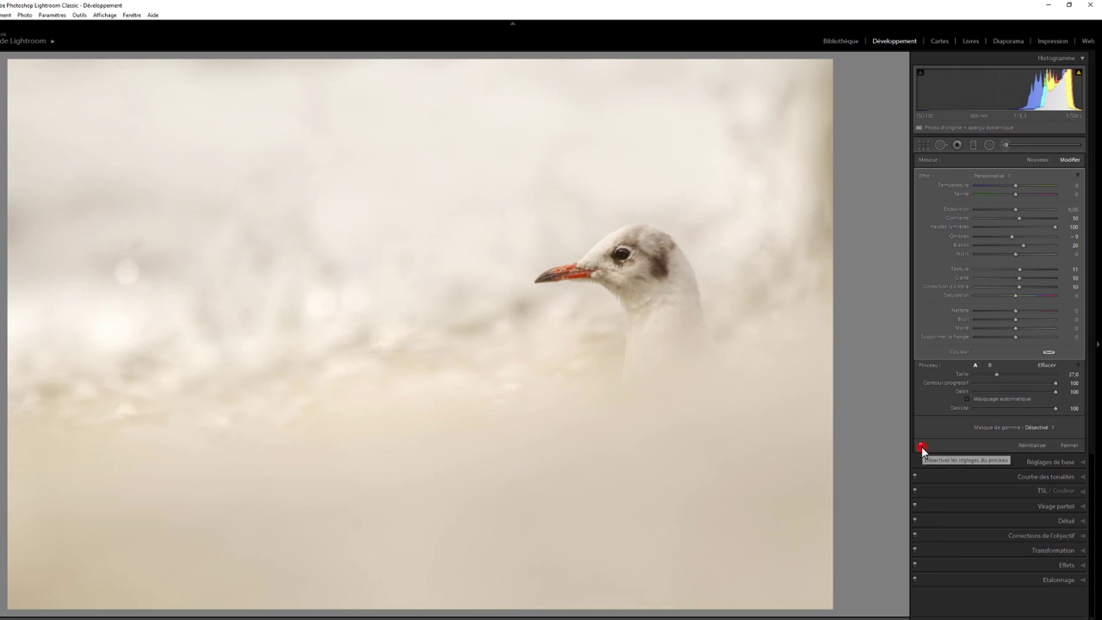
click(922, 448)
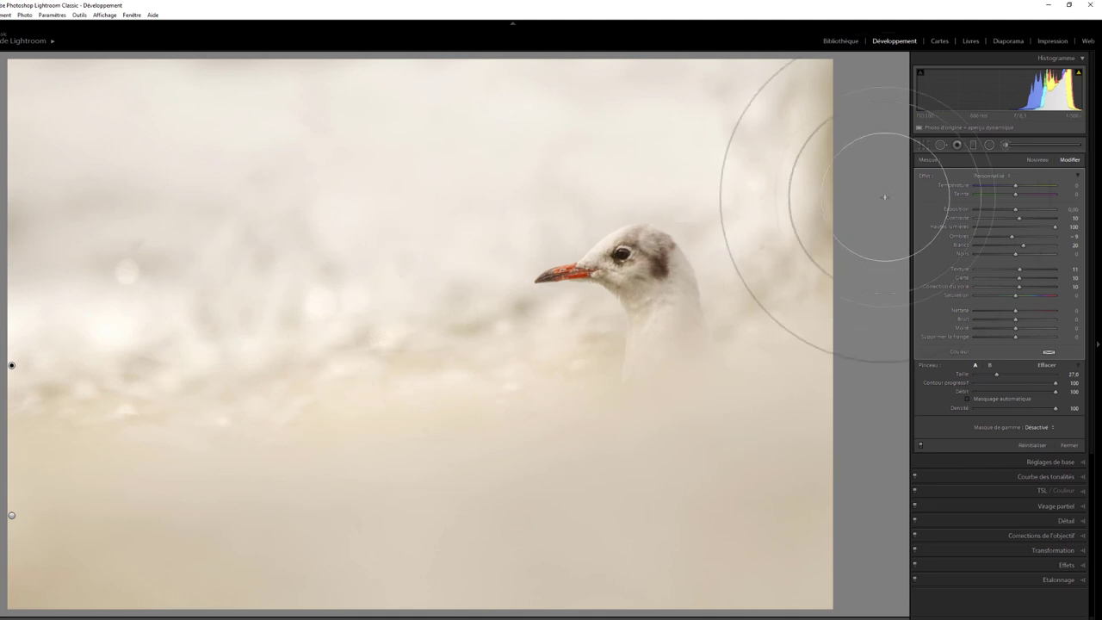
click(920, 445)
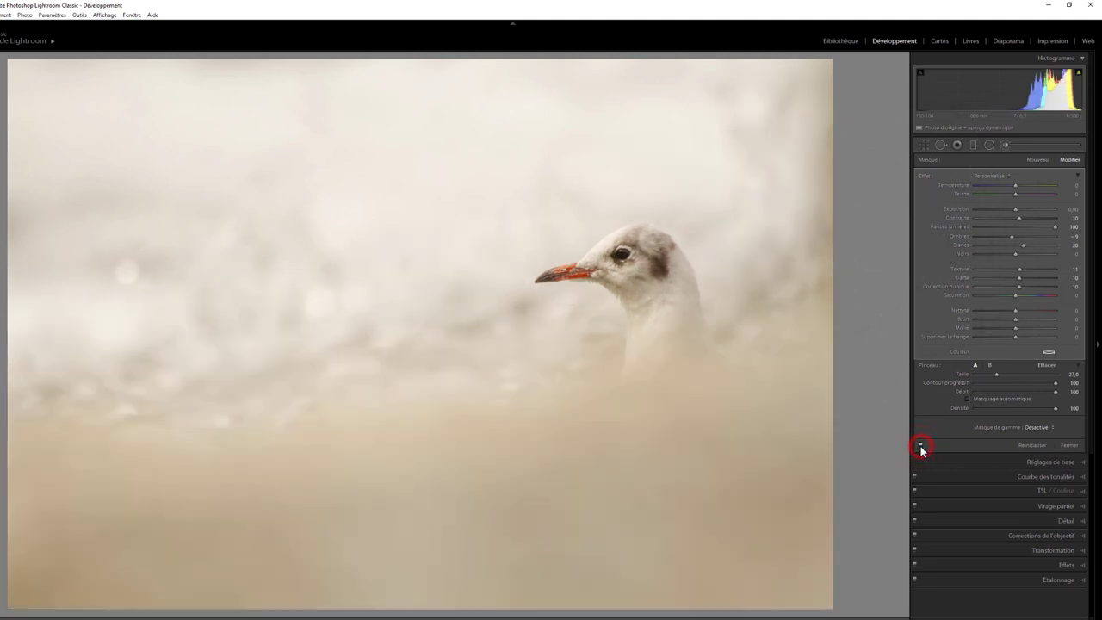
click(920, 446)
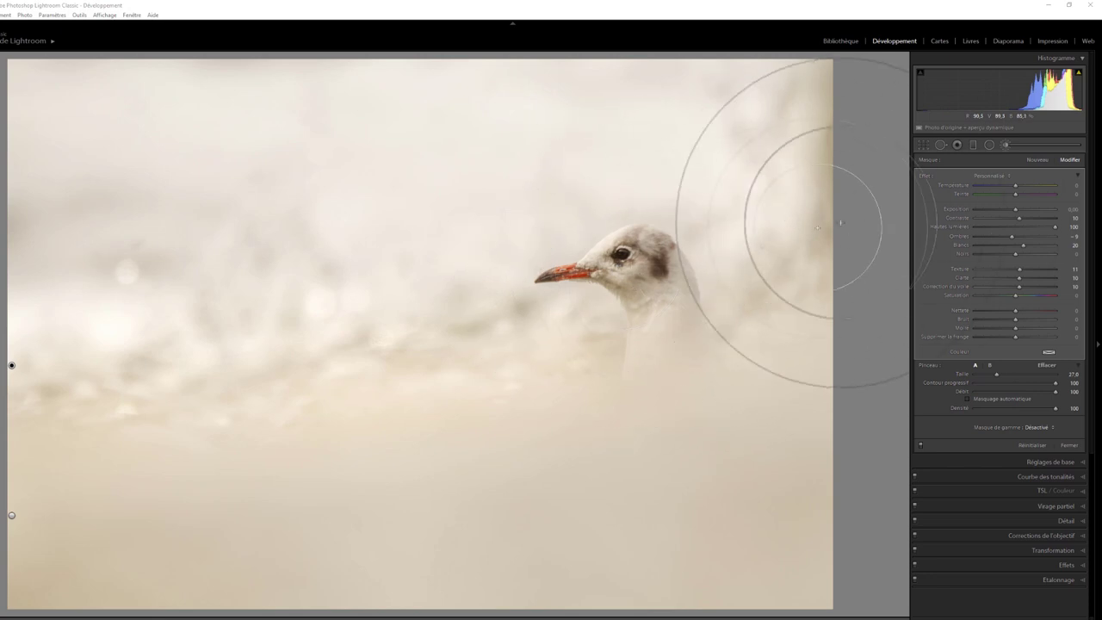
Step: Start a new, smaller brush mask and paint it over the gull's beak base, forehead and eye
click(1036, 160)
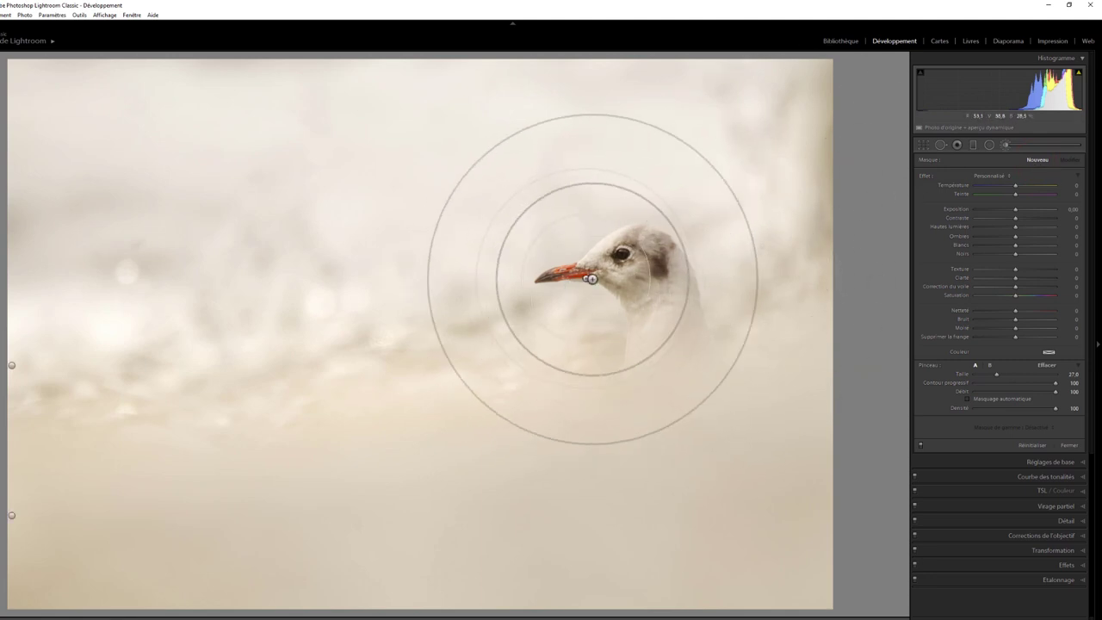
scroll(671, 292, down, 3)
scroll(654, 293, down, 3)
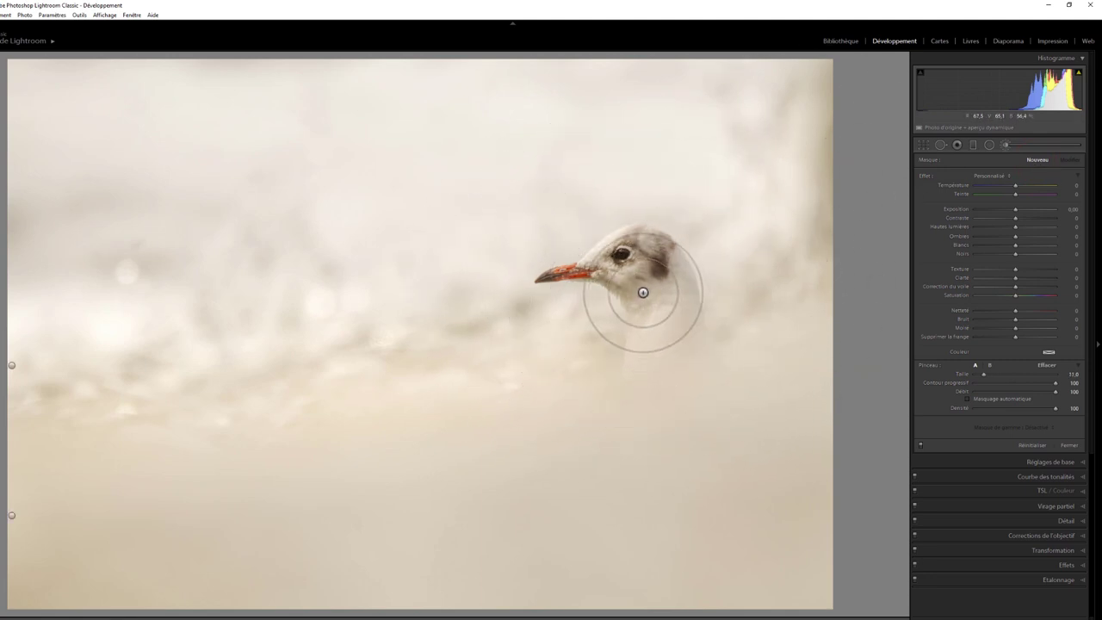
scroll(694, 278, down, 1)
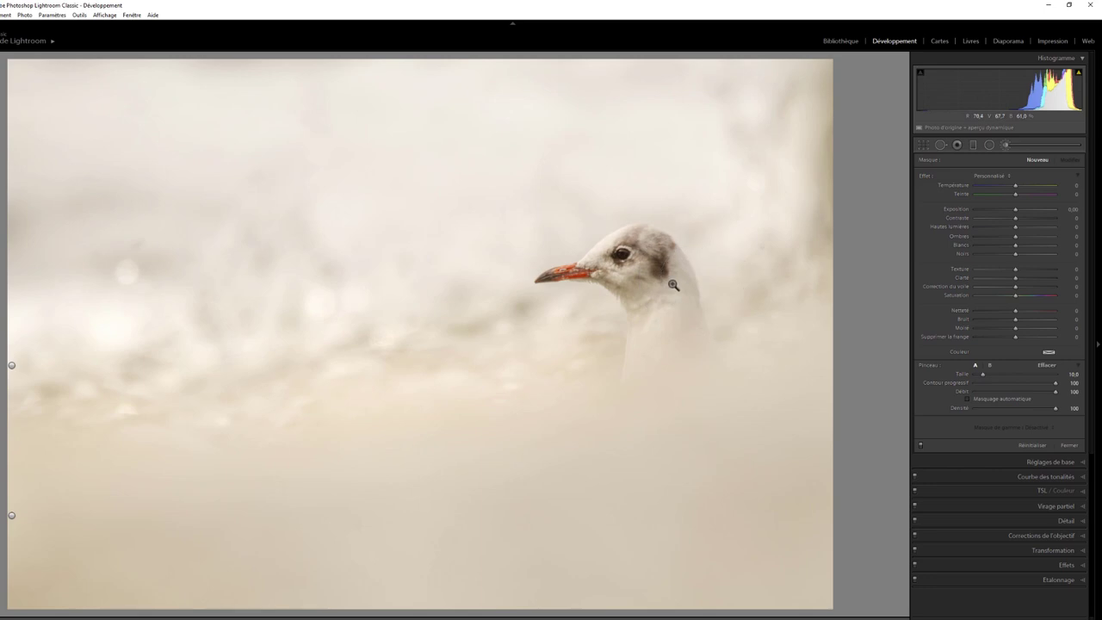
click(672, 285)
mouse_move(694, 300)
mouse_down()
mouse_move(491, 266)
mouse_move(504, 268)
mouse_up()
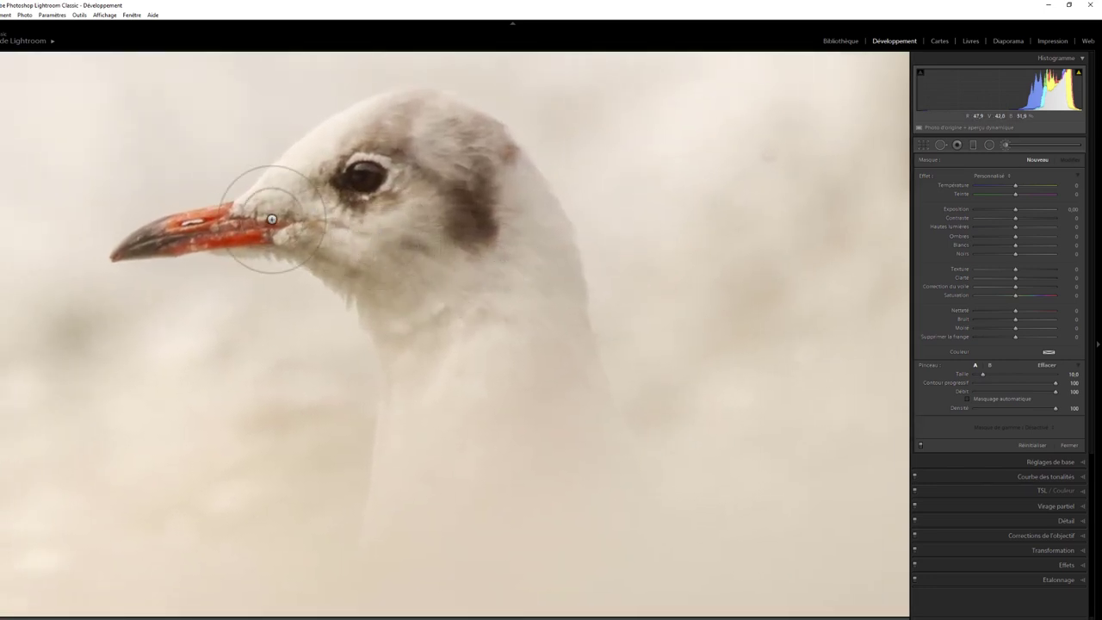
drag(271, 219, 301, 201)
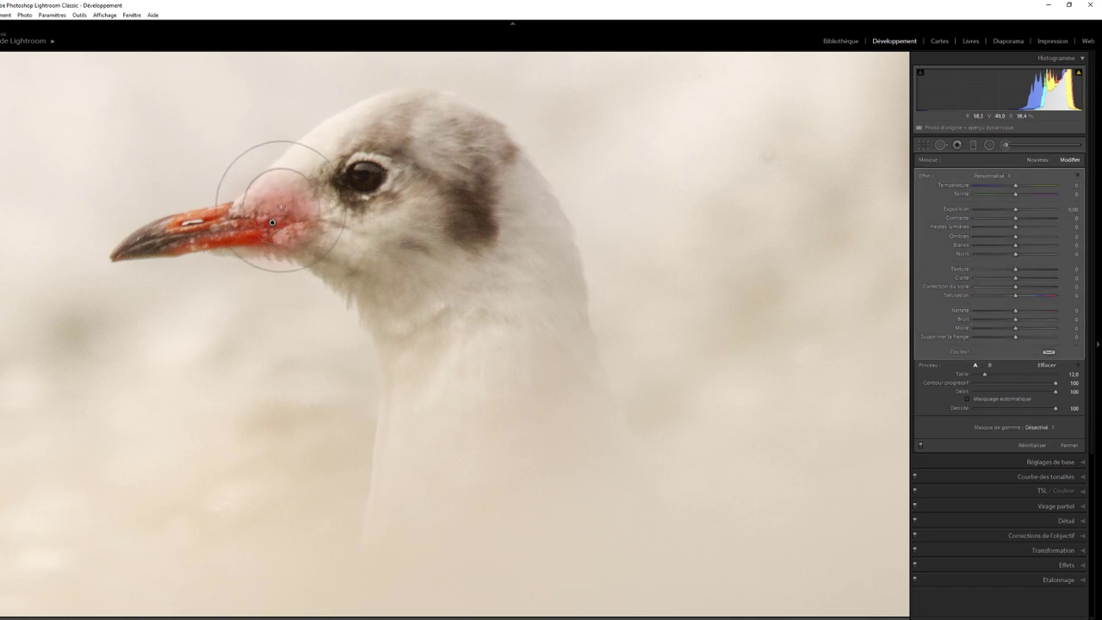
mouse_move(272, 222)
mouse_down()
mouse_move(379, 157)
mouse_move(345, 172)
mouse_move(364, 135)
mouse_move(442, 111)
mouse_move(477, 176)
mouse_move(467, 111)
mouse_move(529, 202)
mouse_move(541, 258)
mouse_move(307, 266)
mouse_move(423, 333)
mouse_move(426, 368)
mouse_move(485, 313)
mouse_move(556, 362)
mouse_move(491, 357)
mouse_up()
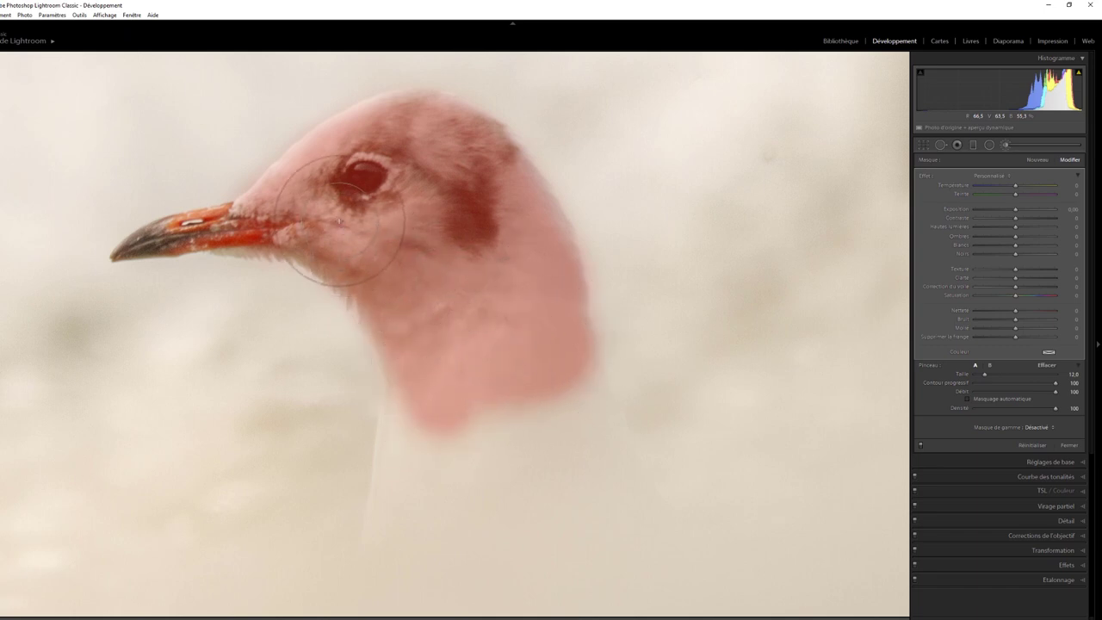
Step: At brush size 4.0, paint the mask along the lower beak gape and around the eye
scroll(340, 221, down, 4)
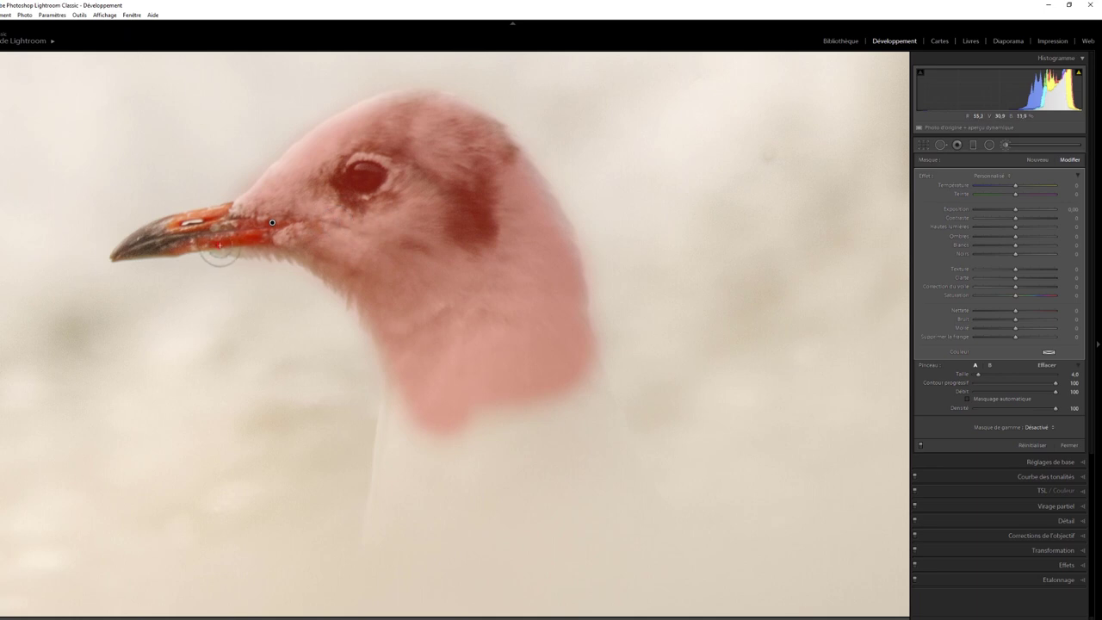
drag(220, 251, 295, 247)
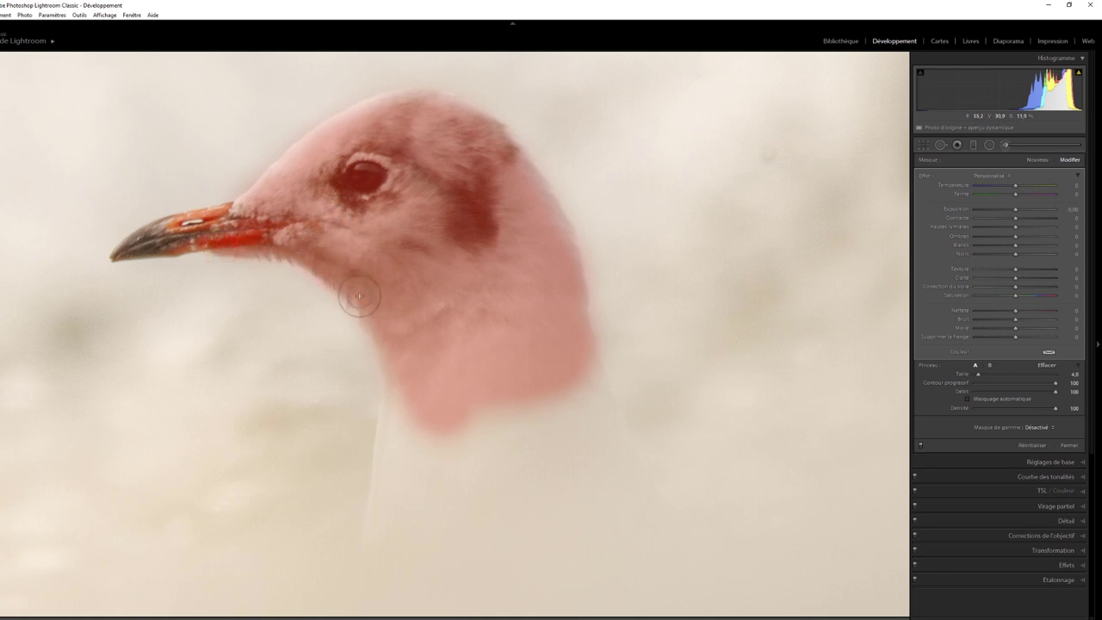
mouse_move(297, 182)
mouse_down()
mouse_move(249, 202)
mouse_move(364, 112)
mouse_move(406, 98)
mouse_move(455, 106)
mouse_move(537, 185)
mouse_move(568, 266)
mouse_up()
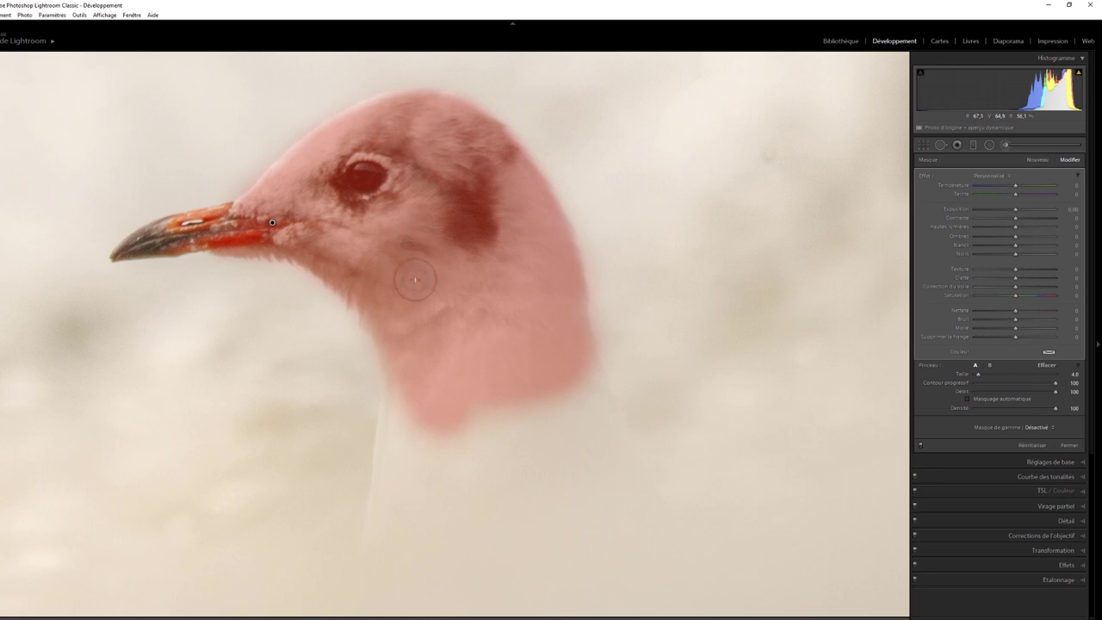
key(o)
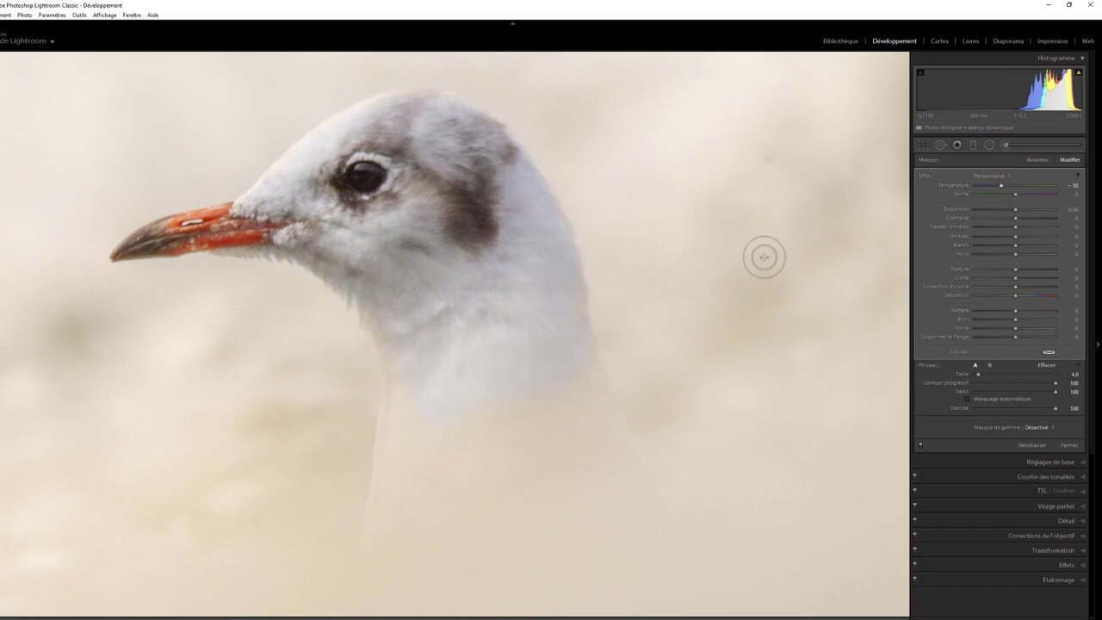
Step: Set the head mask's Temperature to −15 and Saturation to −9
click(1013, 189)
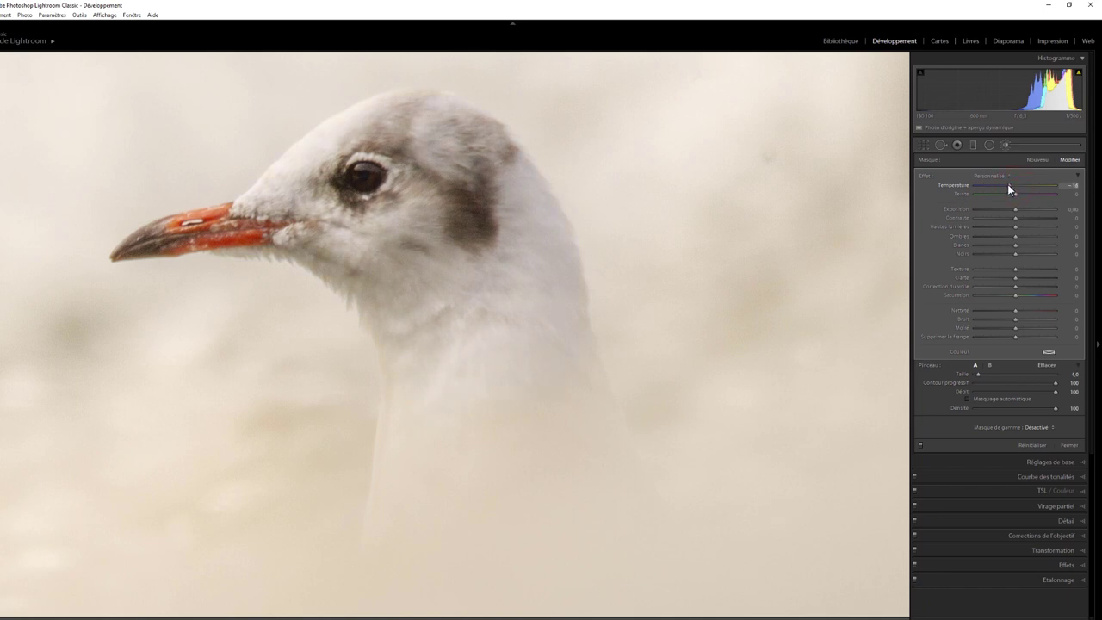
click(1071, 185)
drag(1017, 300, 1012, 296)
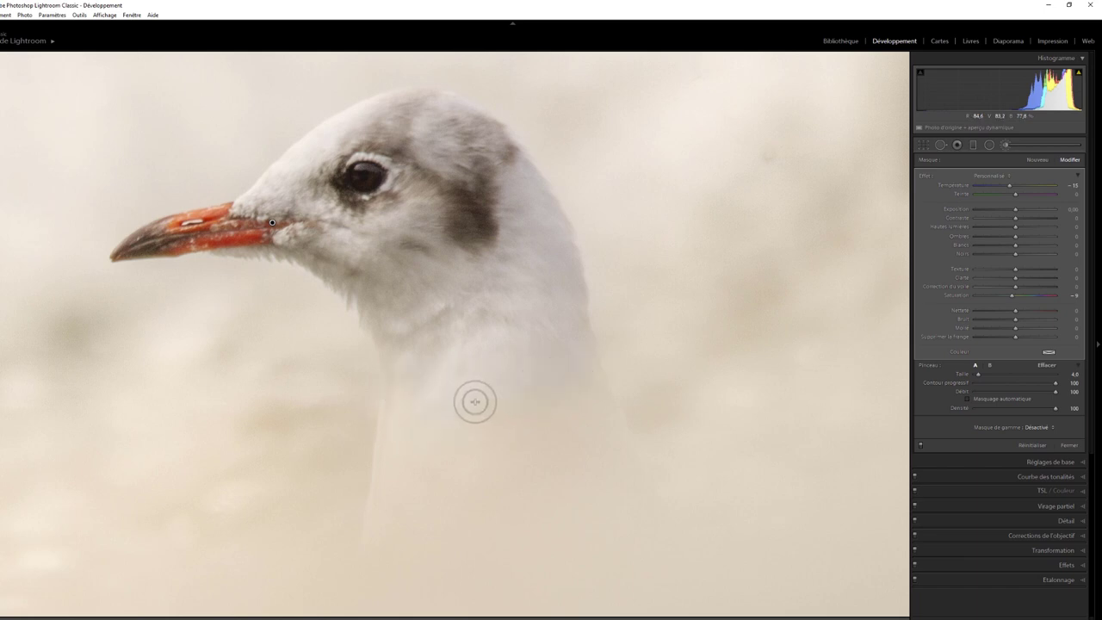
Step: Enlarge the brush to about size 23 and paint the head mask over the lower neck
scroll(455, 381, up, 2)
scroll(450, 378, up, 1)
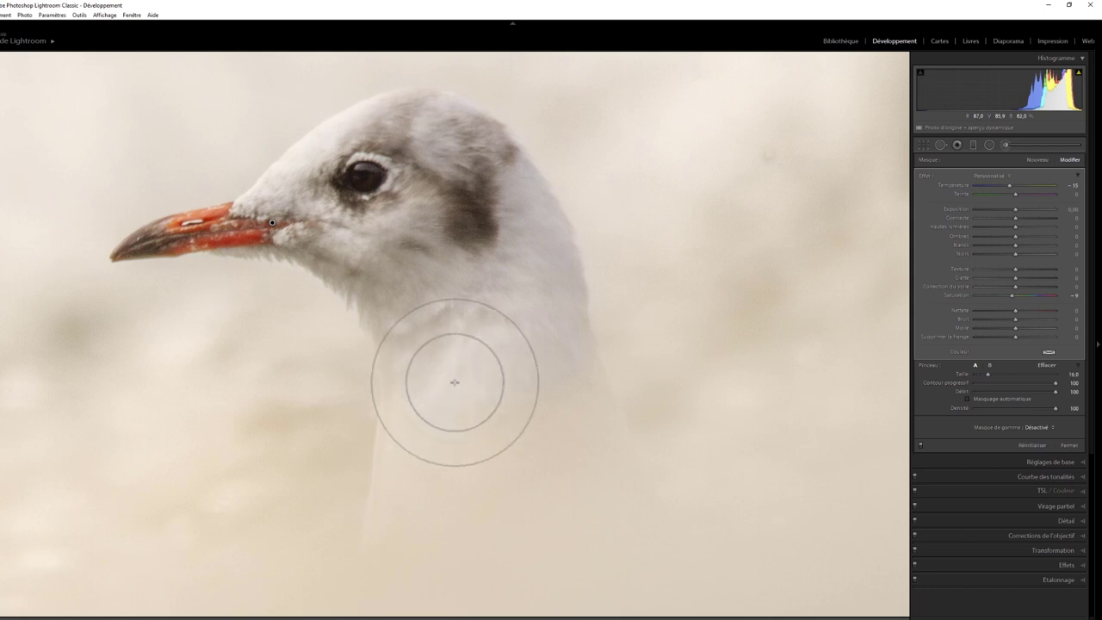
scroll(453, 381, up, 2)
scroll(456, 384, up, 2)
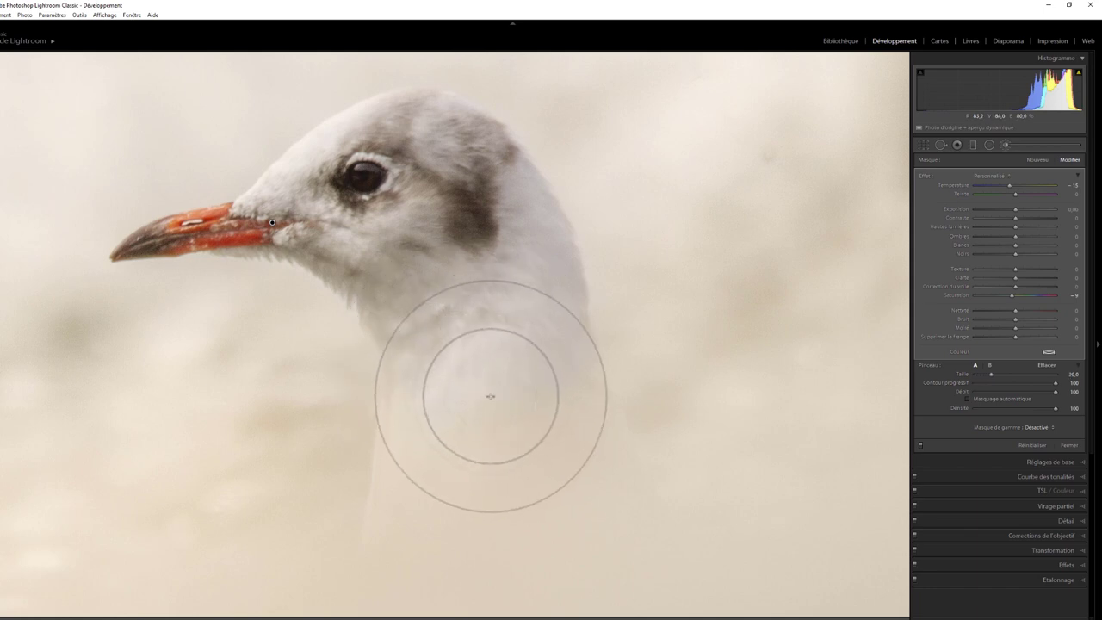
scroll(460, 370, up, 1)
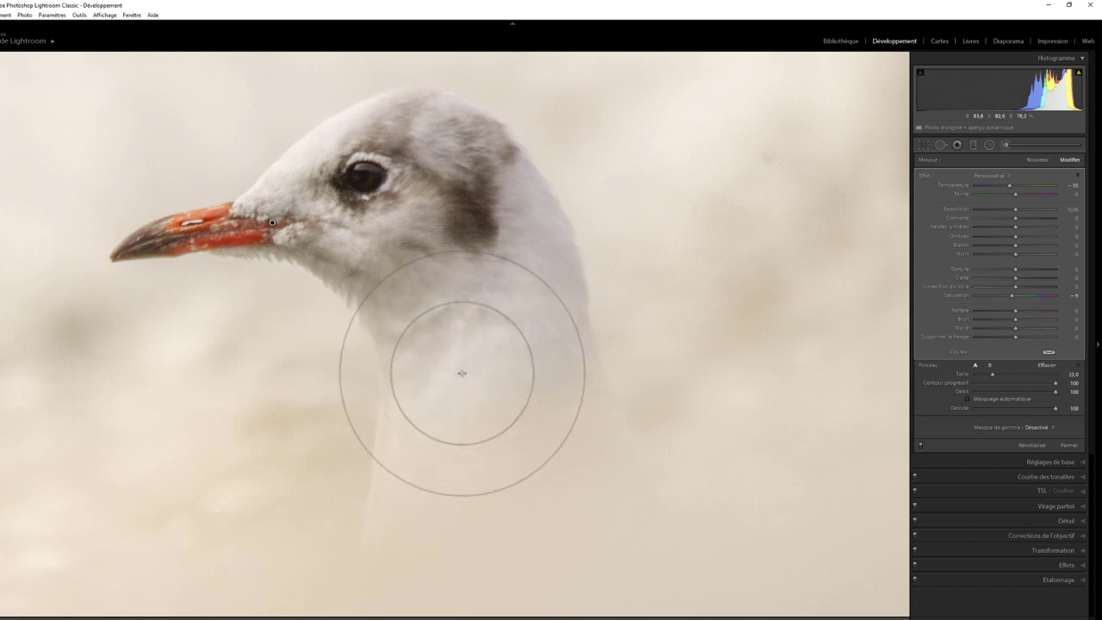
scroll(465, 374, up, 1)
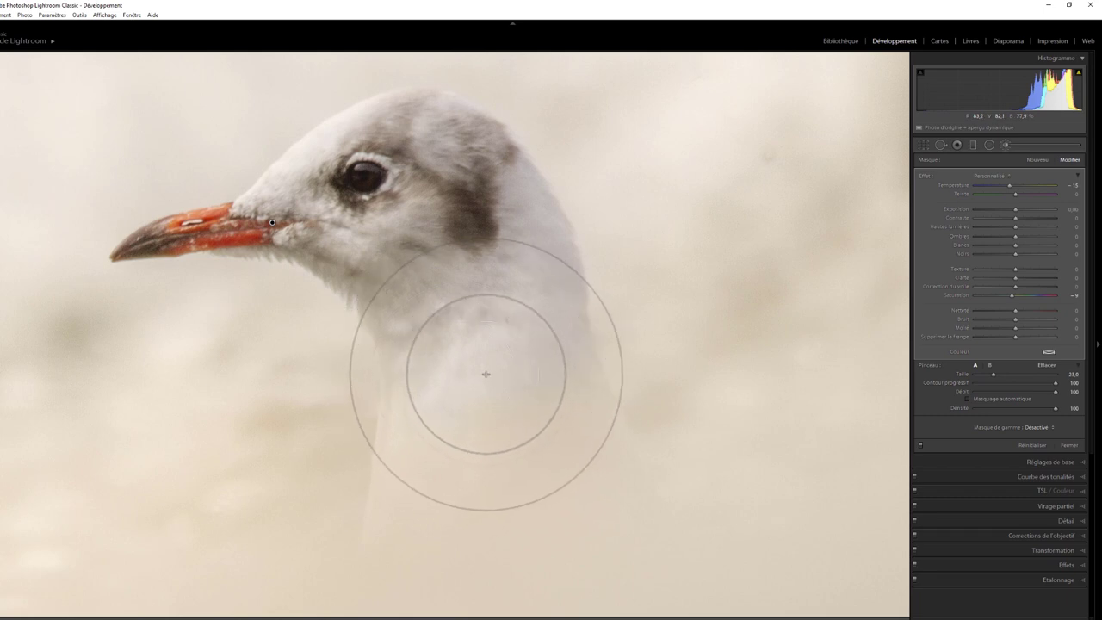
click(488, 378)
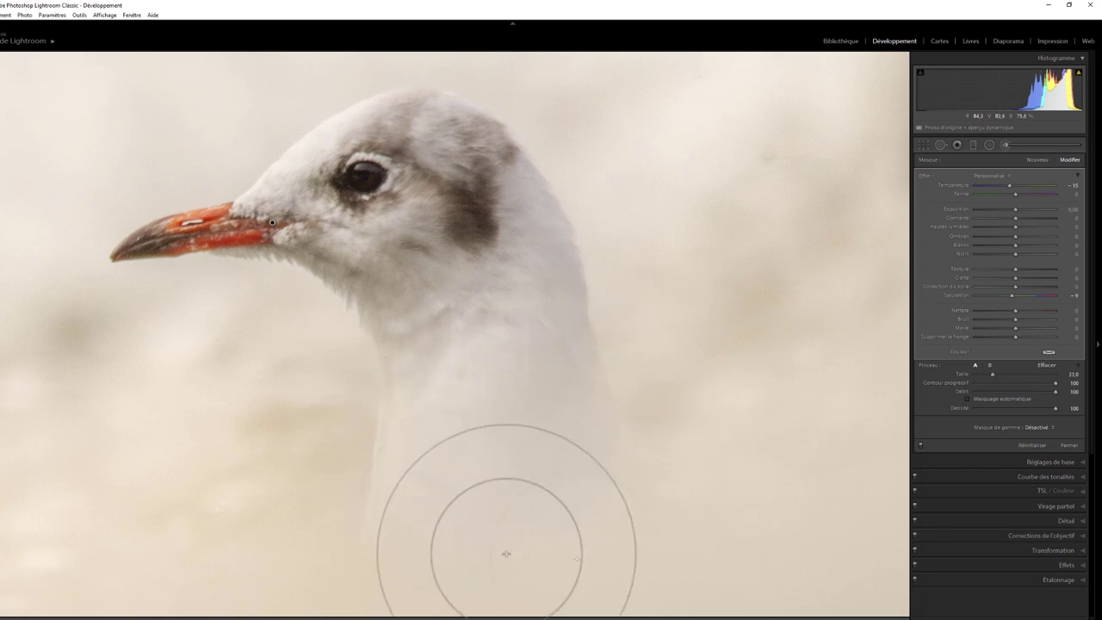
mouse_move(452, 500)
mouse_down()
mouse_move(458, 550)
mouse_move(630, 462)
mouse_move(509, 529)
mouse_move(345, 522)
mouse_move(605, 285)
mouse_up()
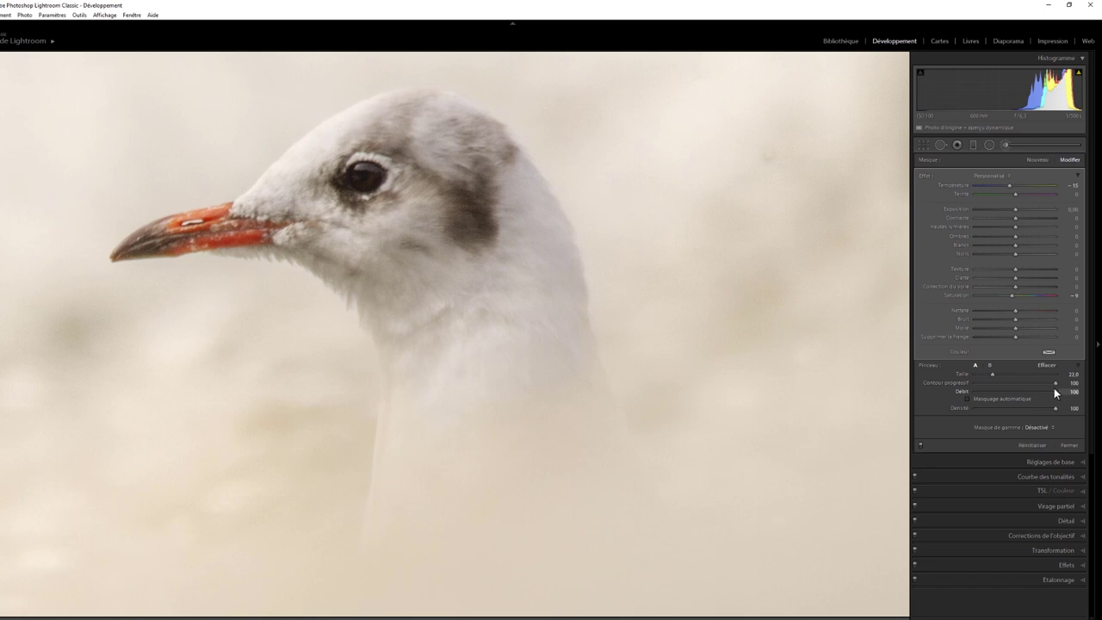
Step: Start a new Exposure −4.00 brush mask and paint a dark vertical test stroke right of the gull
click(731, 311)
click(1037, 159)
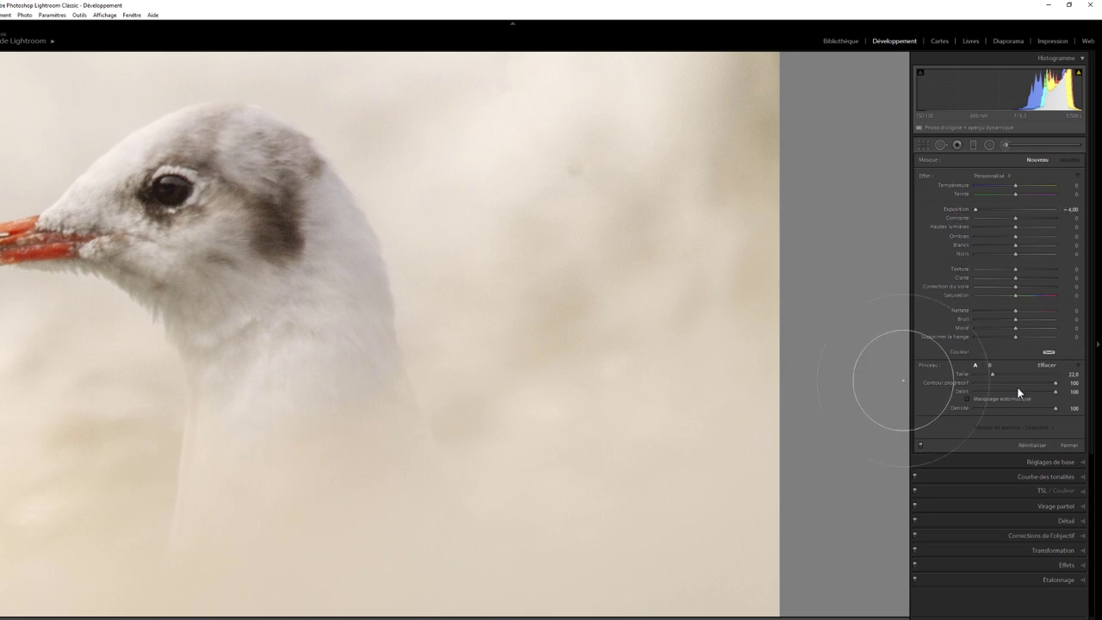
drag(619, 327, 541, 343)
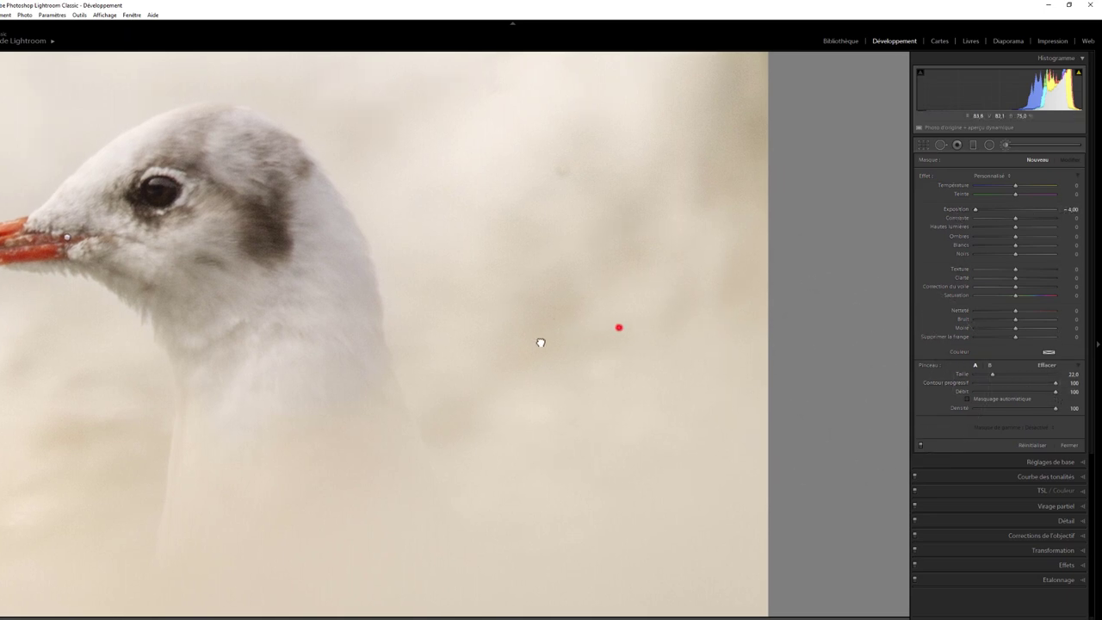
scroll(514, 315, down, 2)
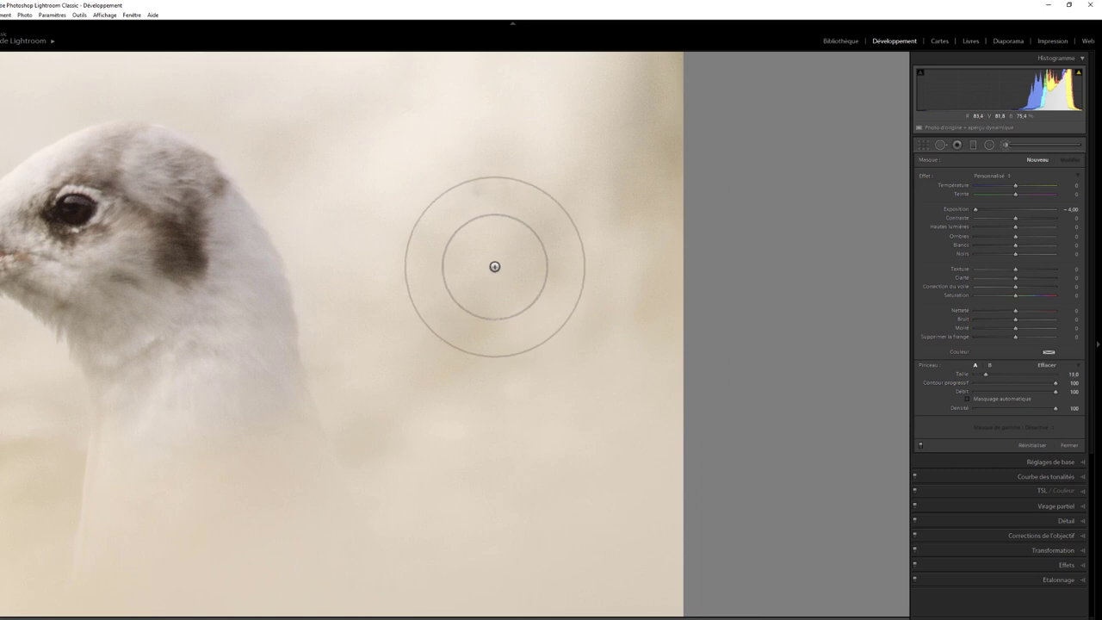
drag(502, 248, 495, 472)
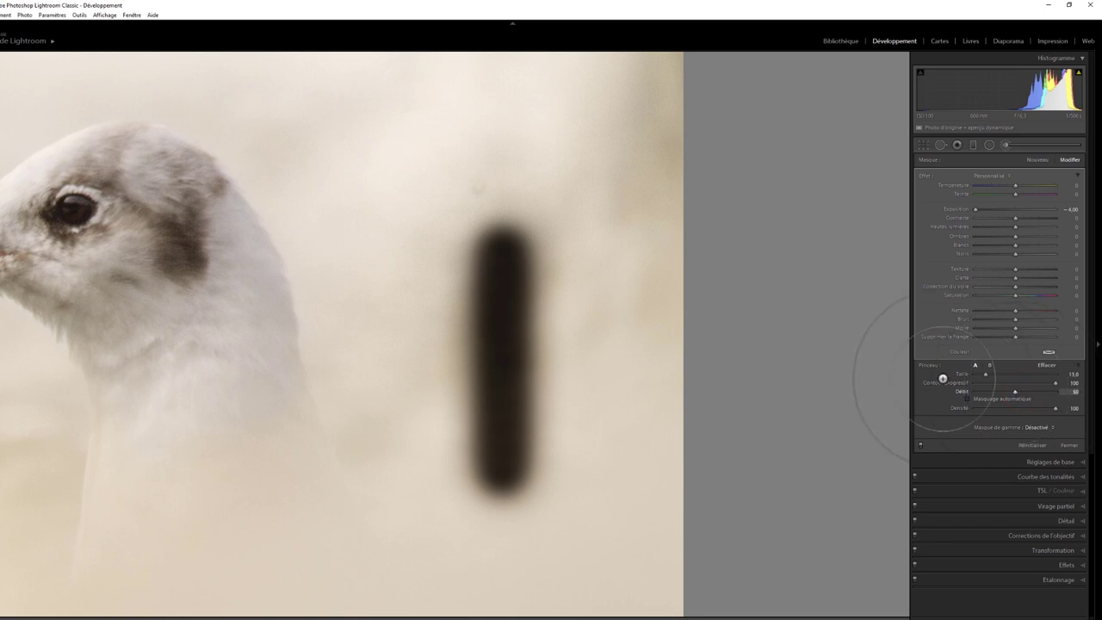
Step: Paint a comparison stroke at Flow 50, then delete both dark test strokes
drag(364, 239, 355, 489)
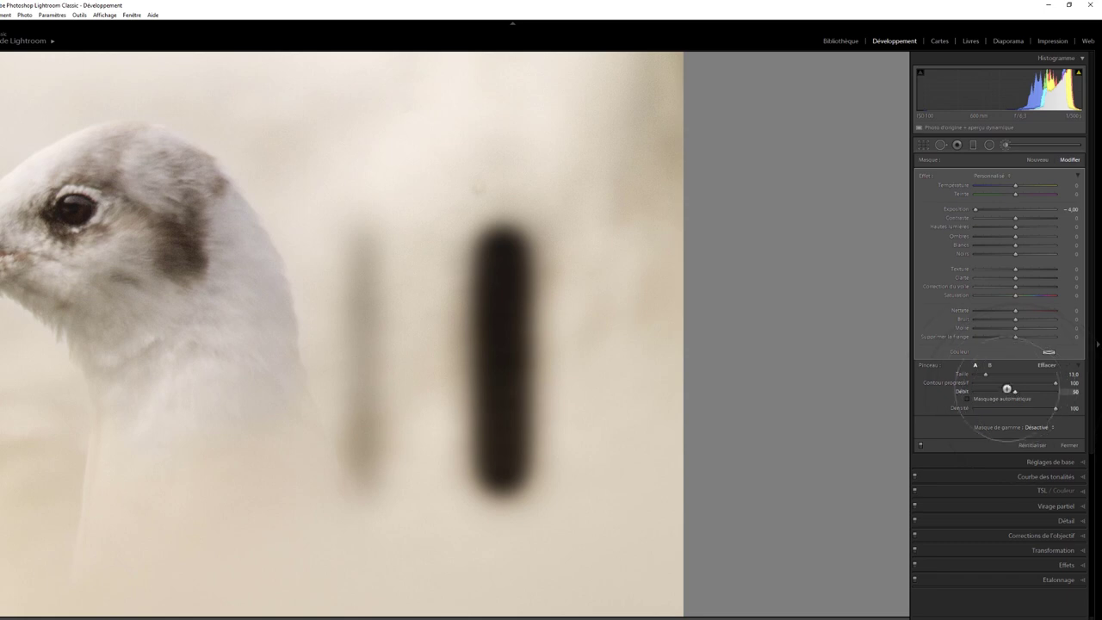
mouse_move(362, 470)
mouse_down()
mouse_move(365, 246)
mouse_move(348, 464)
mouse_move(352, 315)
mouse_move(361, 415)
mouse_move(365, 369)
mouse_up()
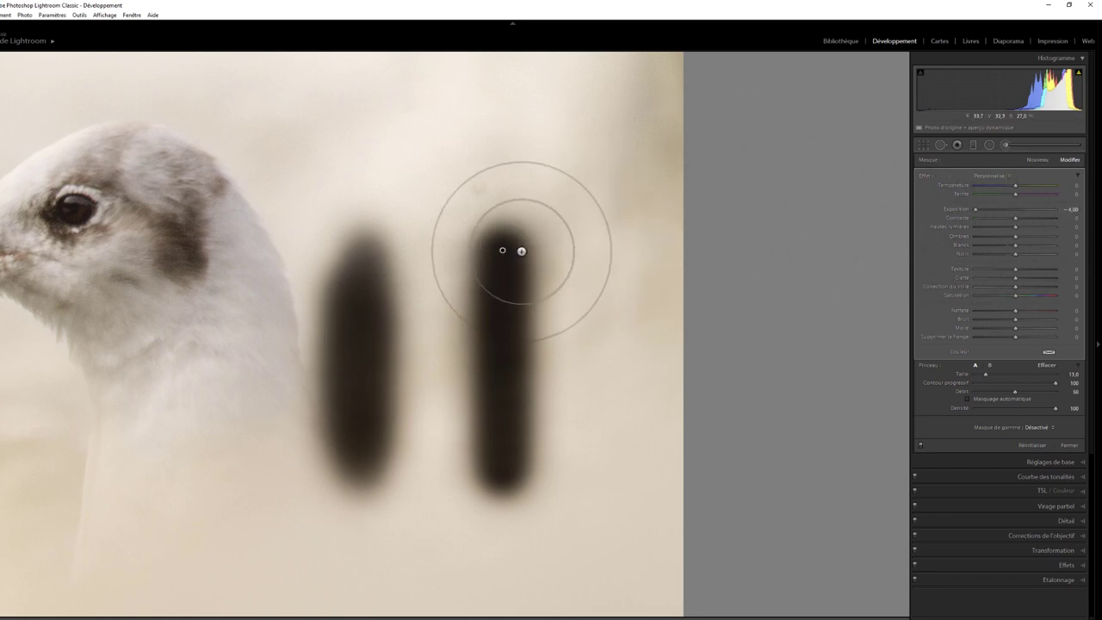
click(370, 290)
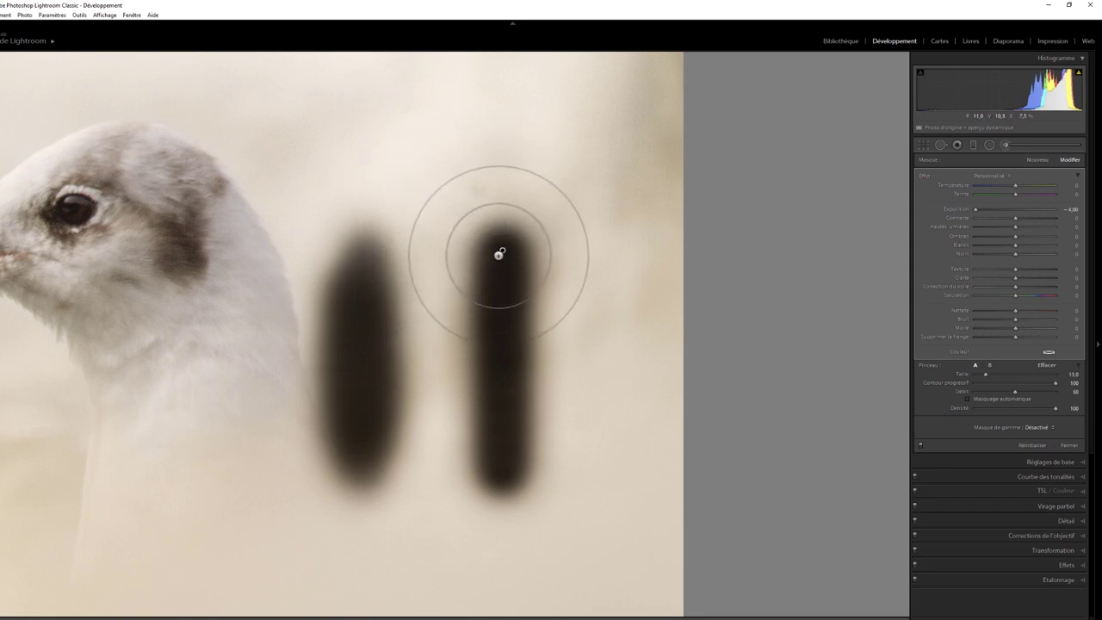
click(502, 251)
key(Delete)
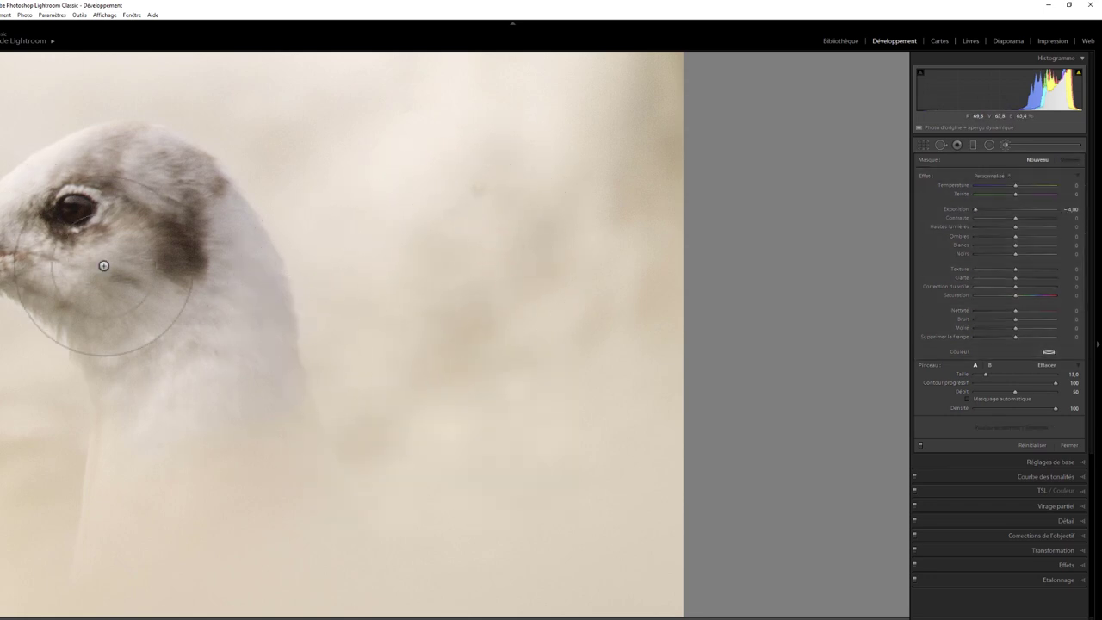
Step: Select the head-and-neck mask and, at brush size 16, extend it over both sides of the lower neck
click(234, 257)
click(158, 226)
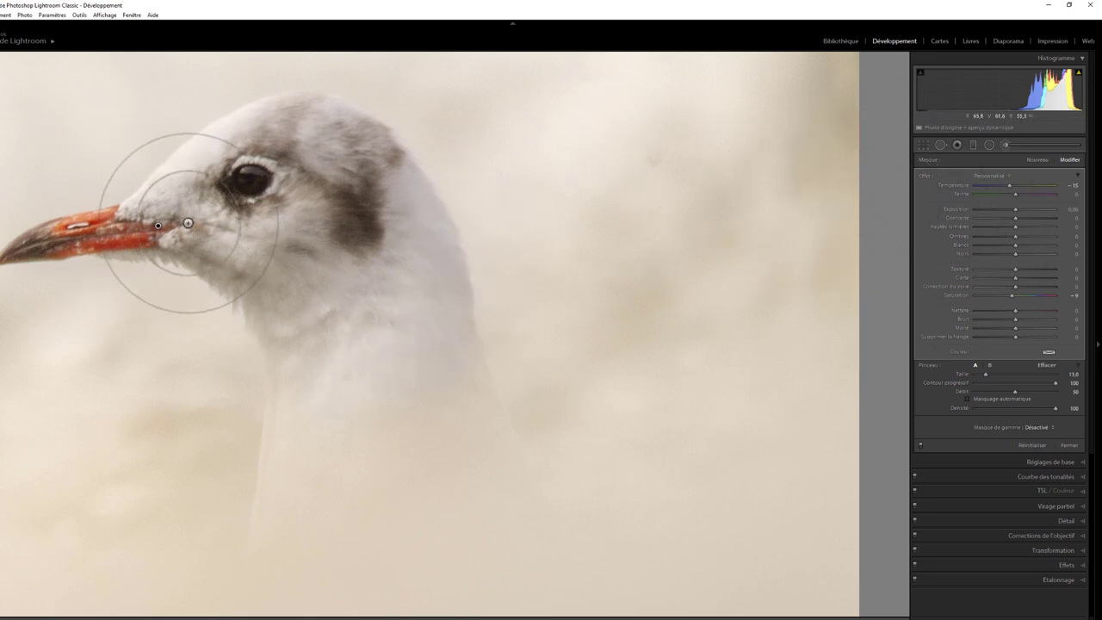
key(o)
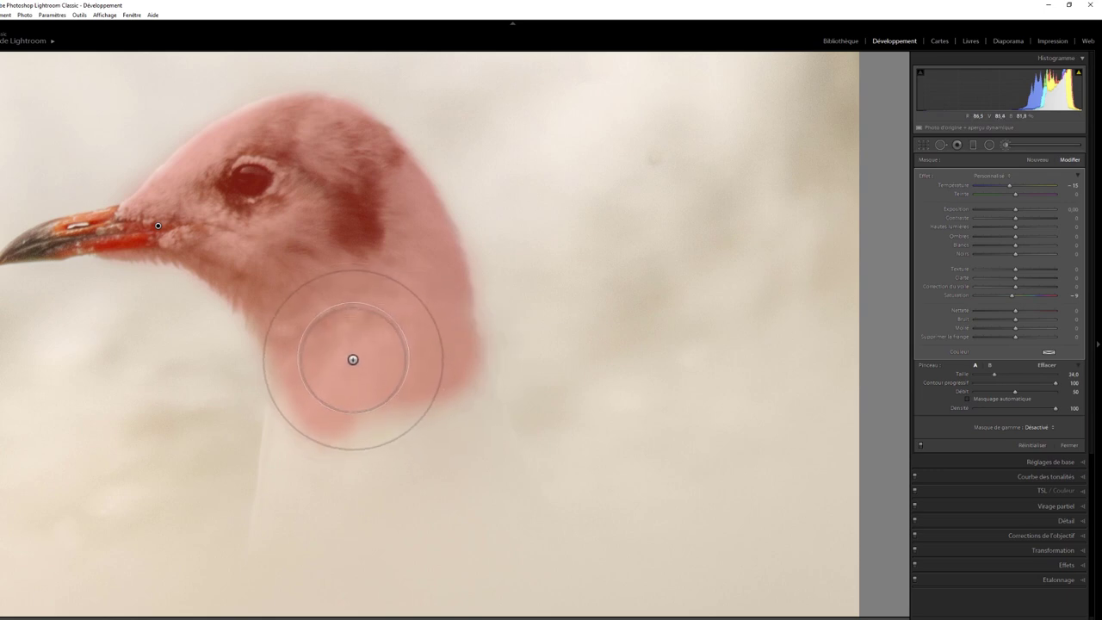
mouse_move(311, 397)
mouse_down()
mouse_move(384, 443)
mouse_move(438, 431)
mouse_move(334, 445)
mouse_move(453, 419)
mouse_move(342, 427)
mouse_move(436, 438)
mouse_move(450, 419)
mouse_move(290, 340)
mouse_move(401, 327)
mouse_move(421, 571)
mouse_move(381, 317)
mouse_up()
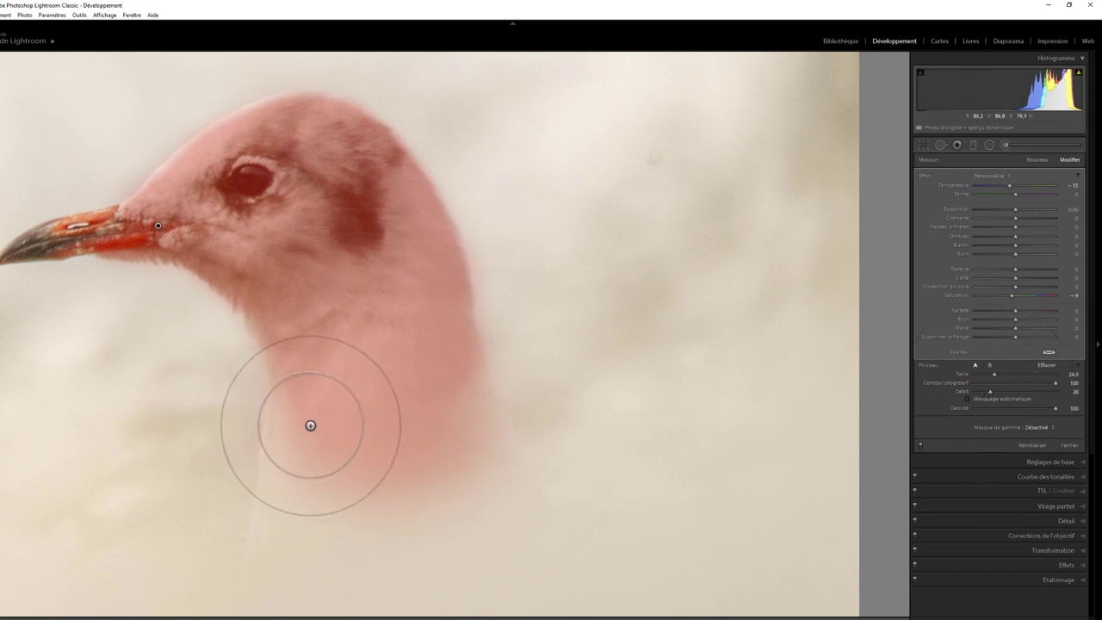
drag(301, 416, 278, 529)
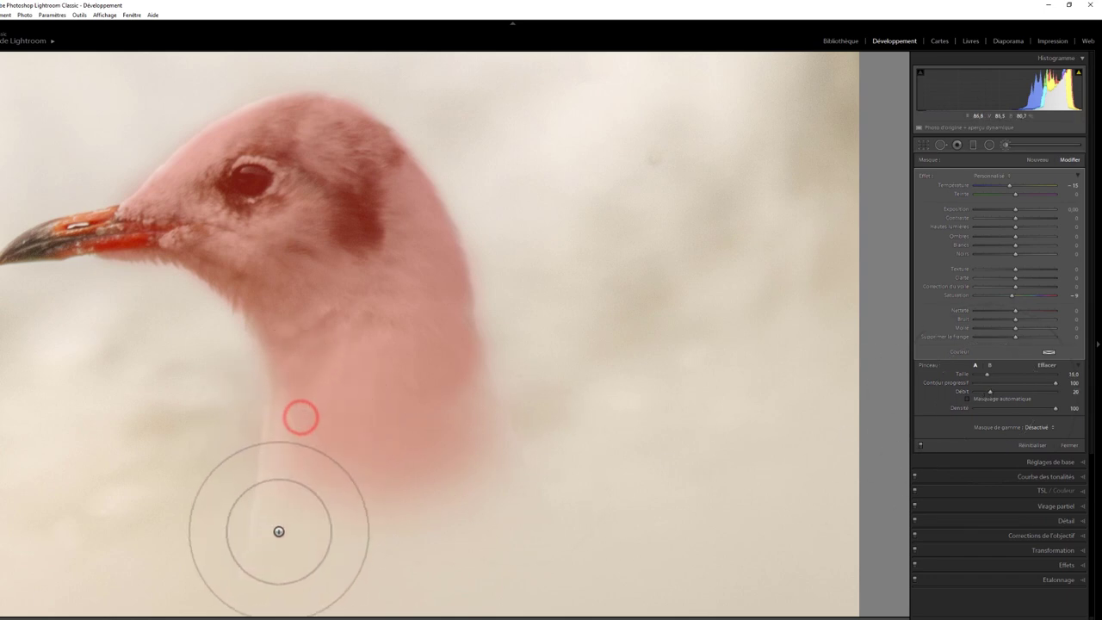
drag(302, 422, 295, 480)
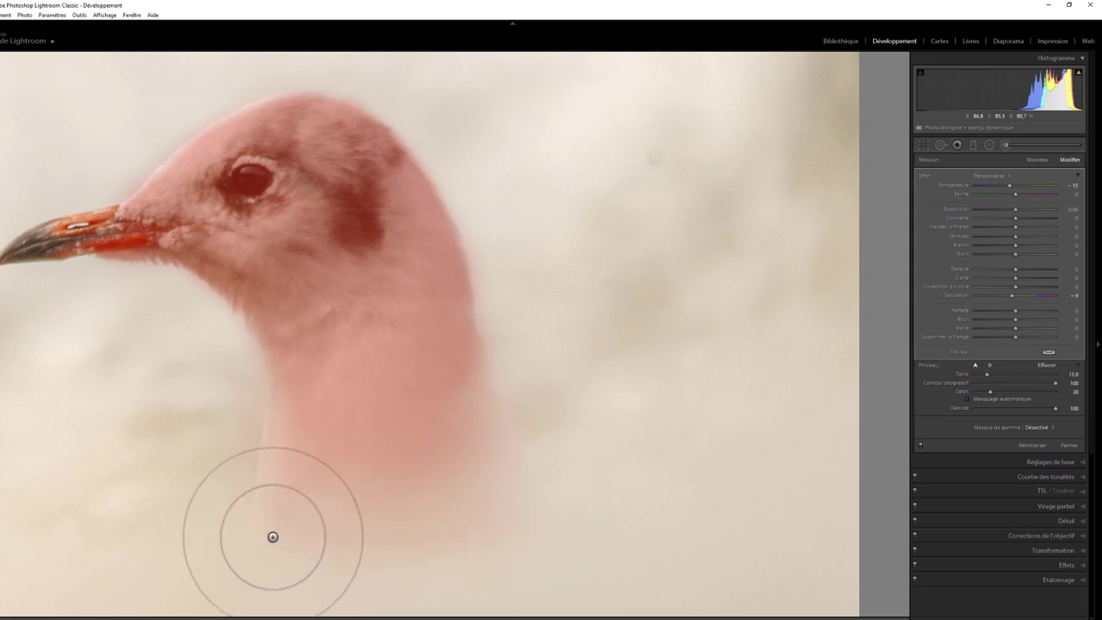
drag(541, 528, 502, 425)
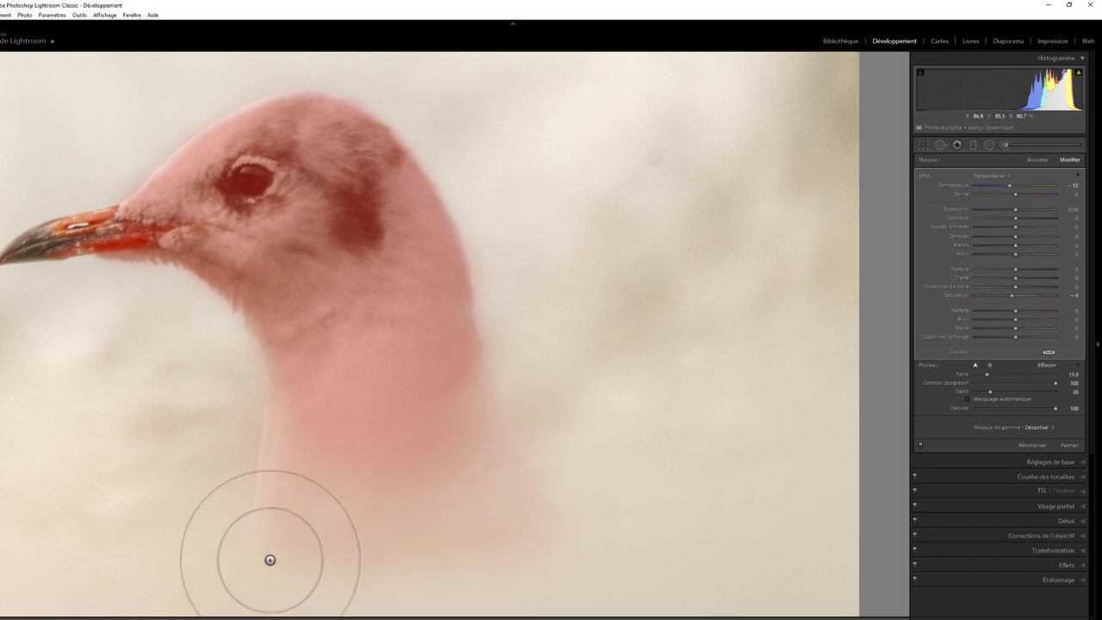
drag(270, 560, 411, 453)
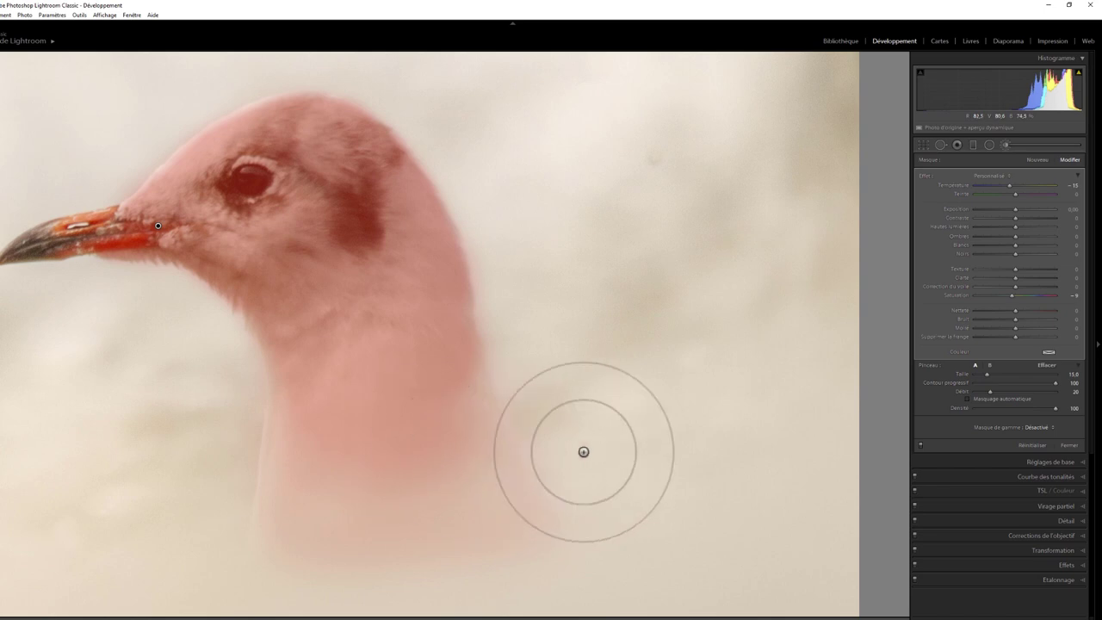
Step: Hide the red mask overlay, recentre on the gull's head, and toggle the brush edits to compare
key(o)
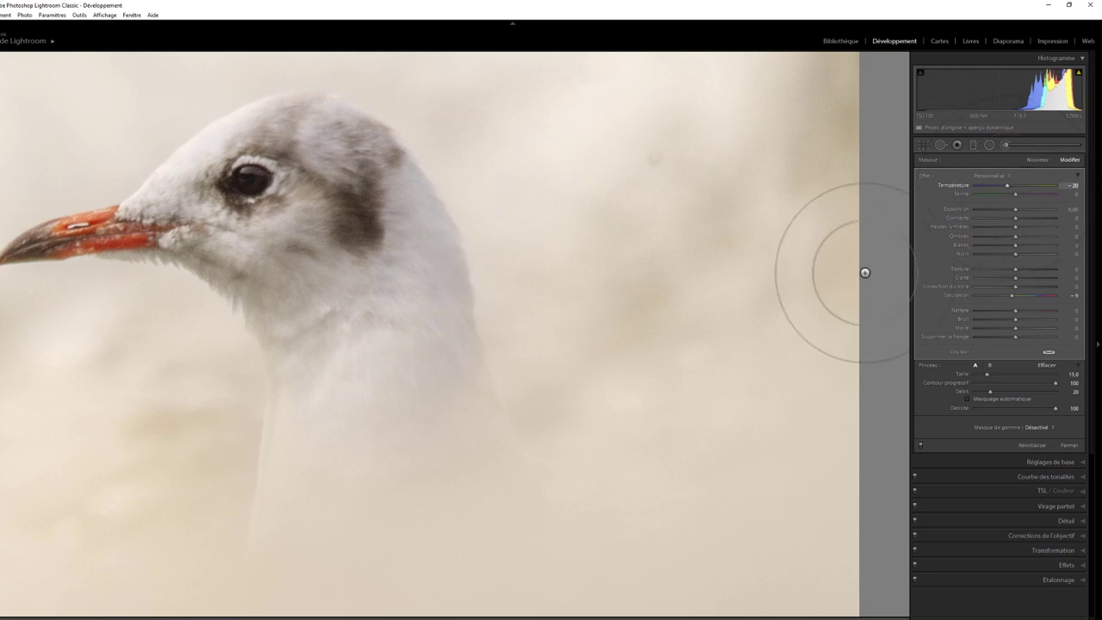
drag(384, 355, 577, 338)
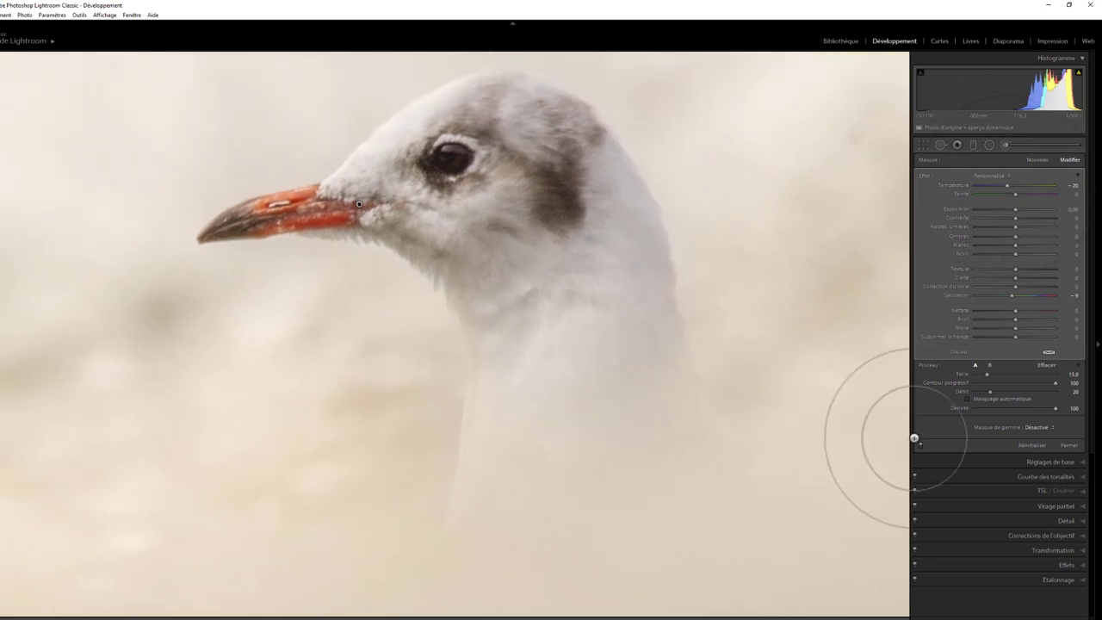
drag(637, 423, 617, 469)
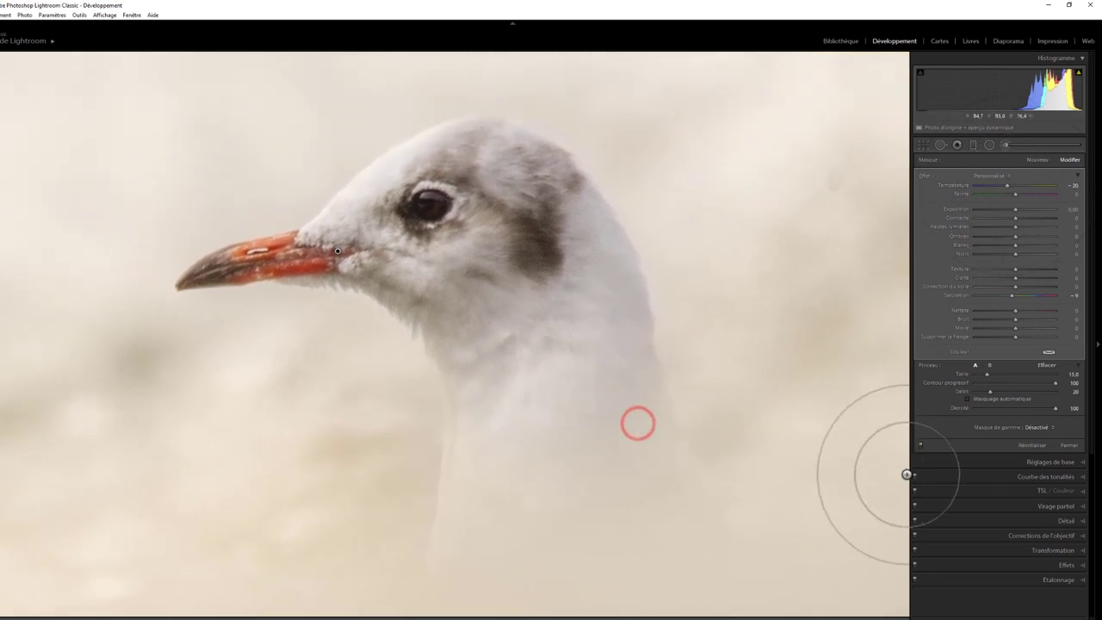
click(921, 446)
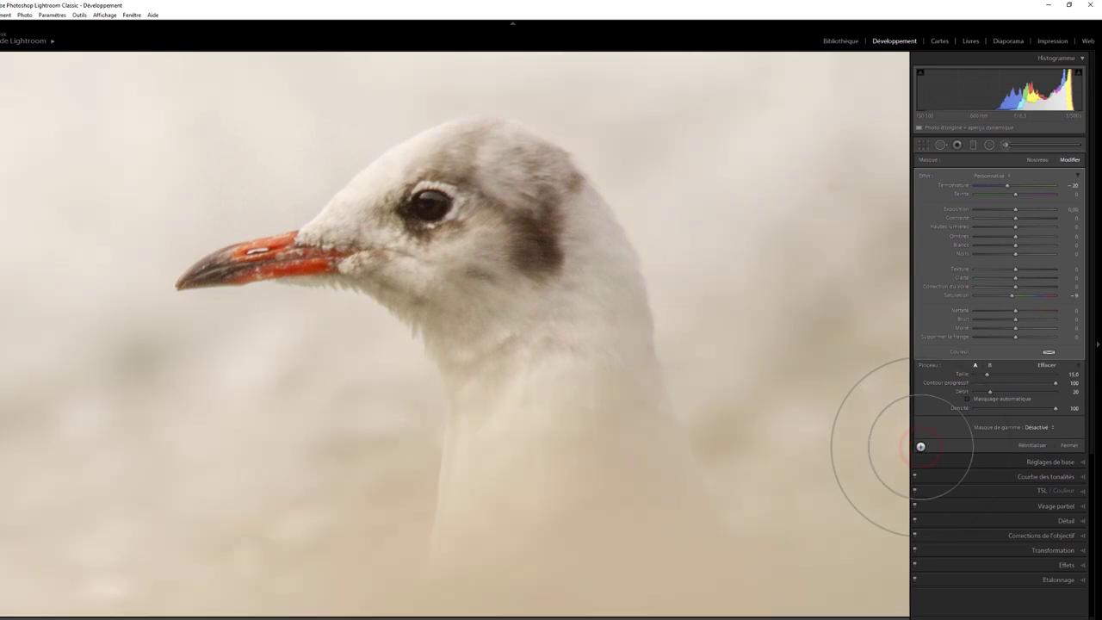
click(920, 446)
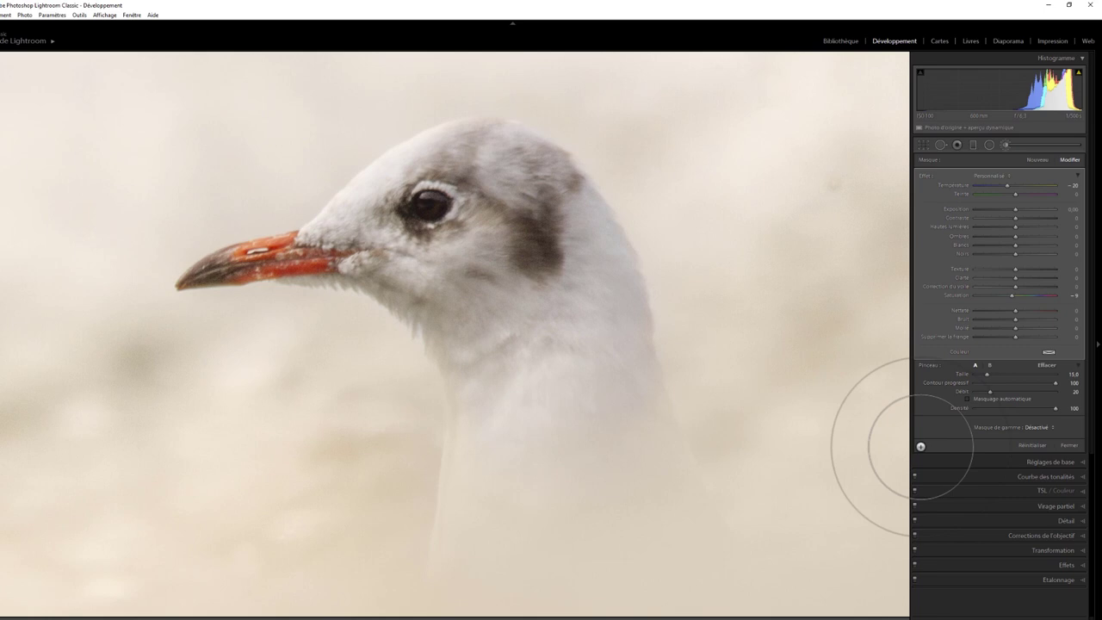
click(920, 446)
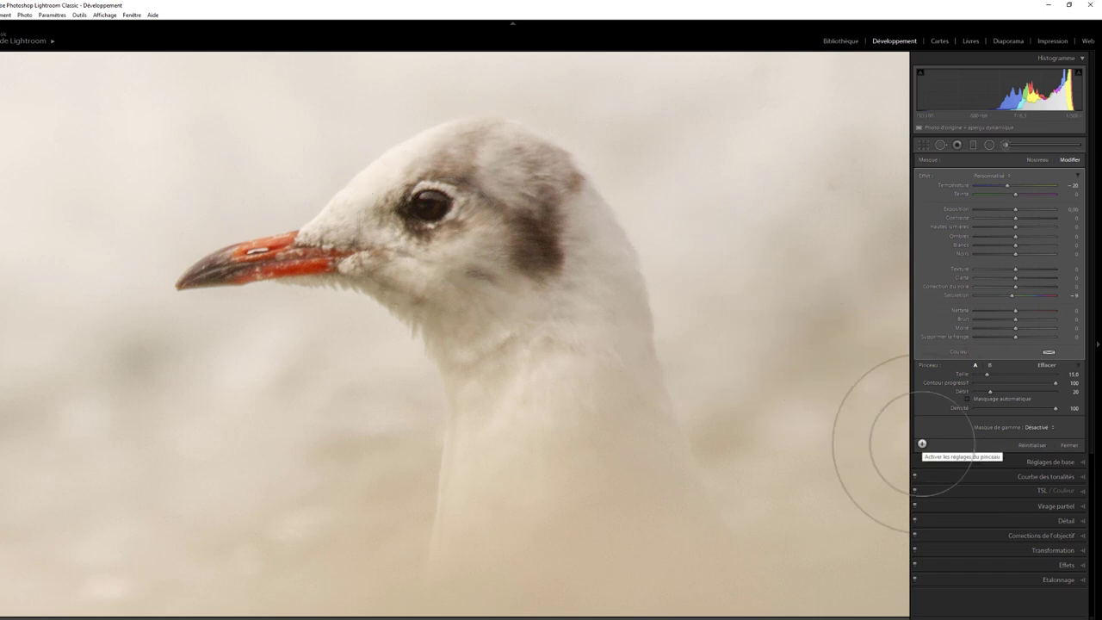
Step: Fit the whole photo in view and toggle the brush edits on and off to compare
key(z)
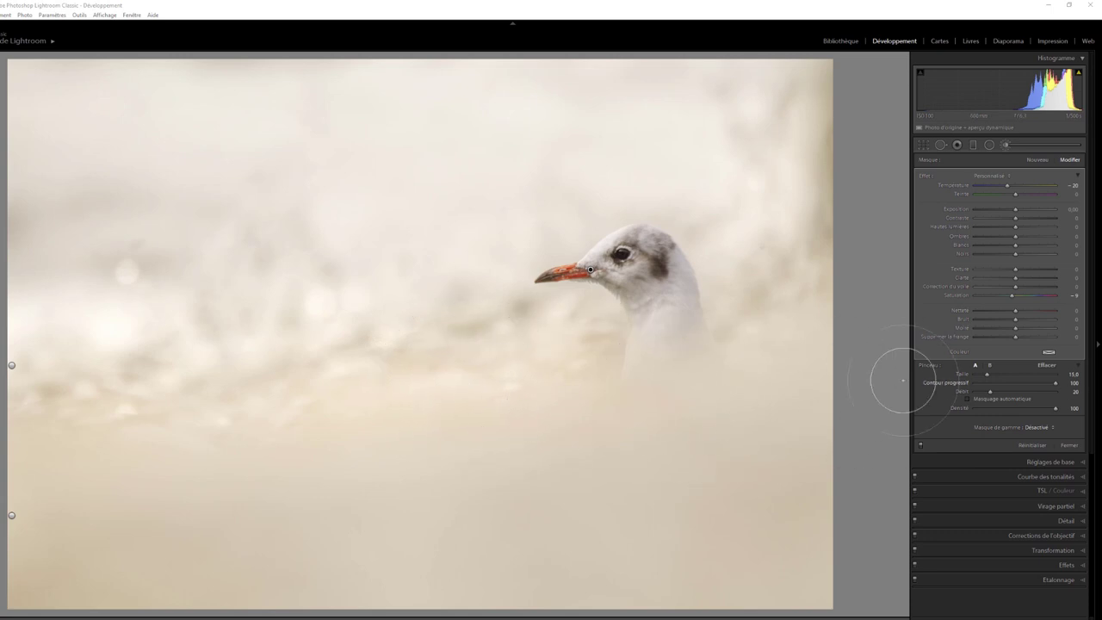
click(920, 446)
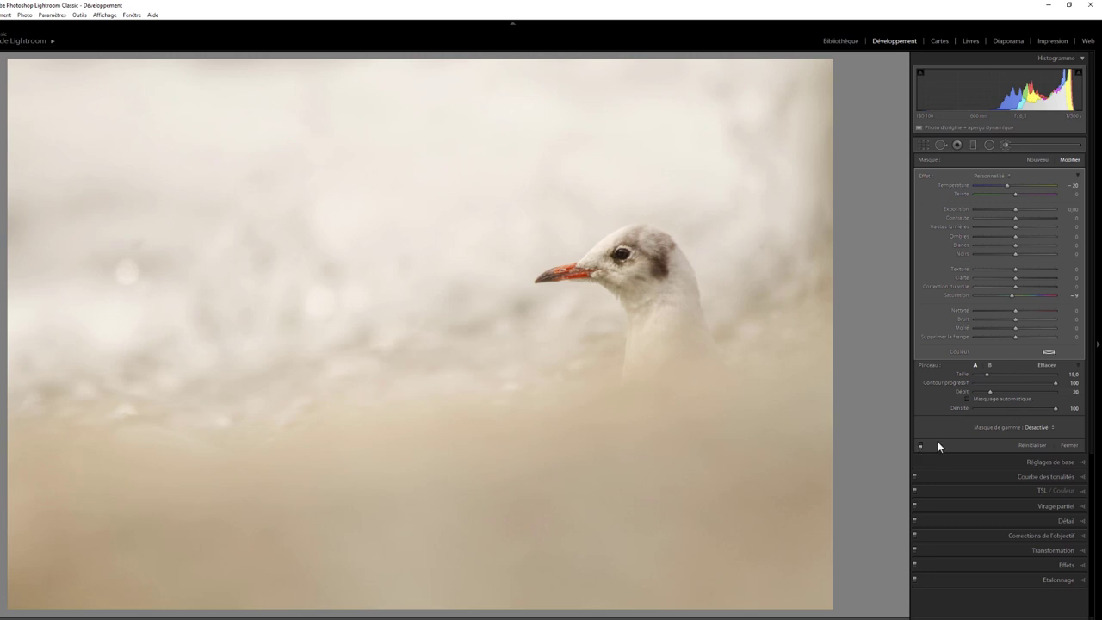
click(920, 445)
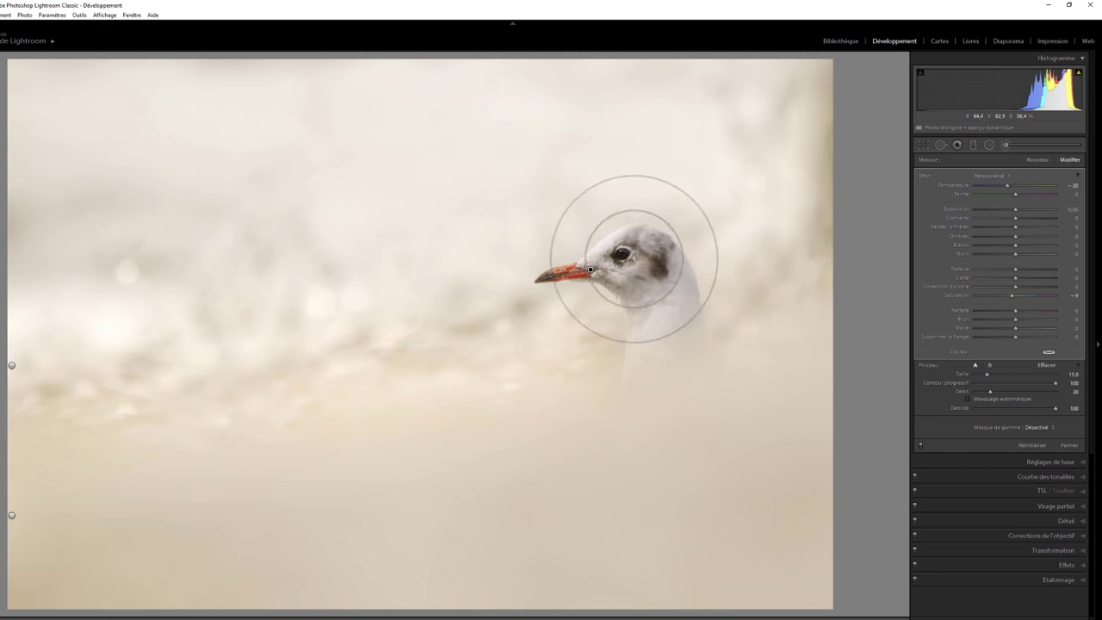
Step: Start a new brush mask zoomed 1:1 on the gull's head, Exposure reset to 0 and Size 4
click(1029, 161)
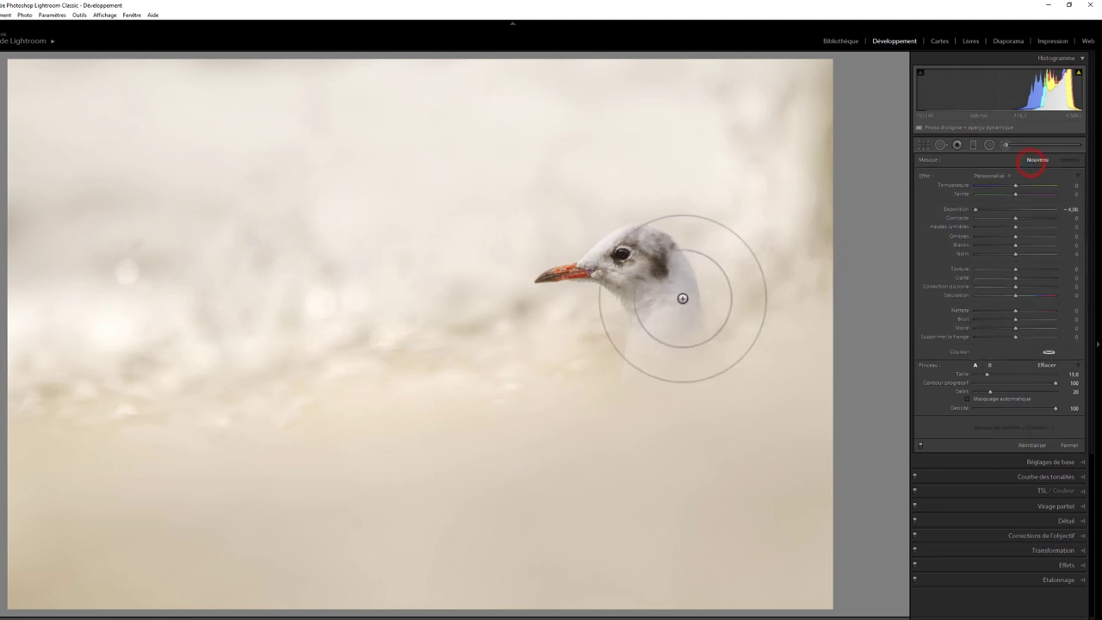
click(634, 262)
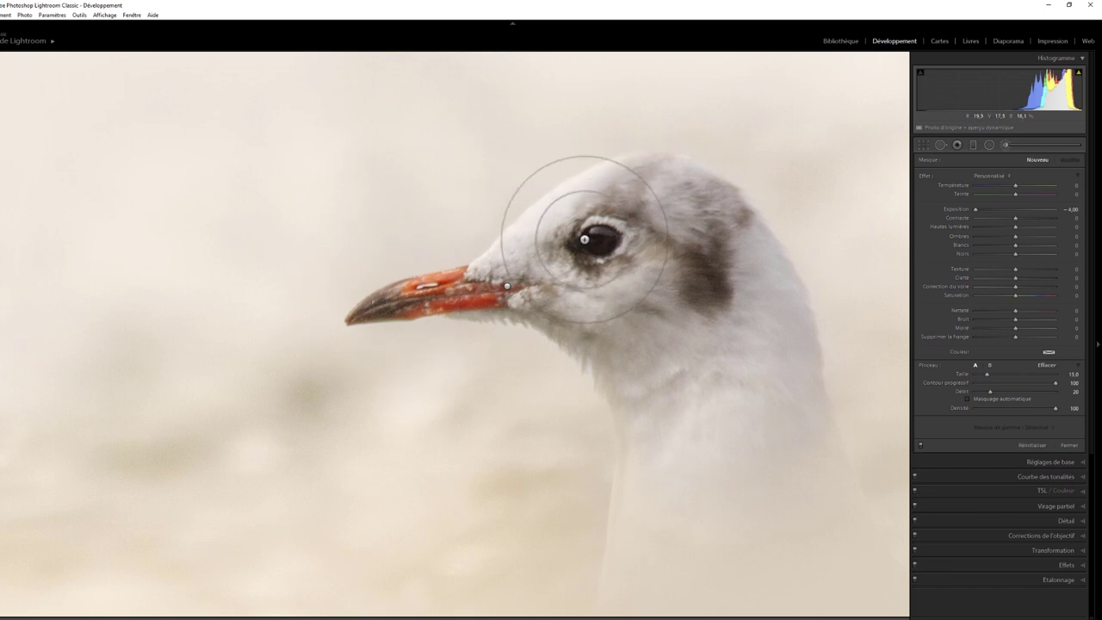
double_click(955, 208)
scroll(382, 288, down, 5)
scroll(382, 288, down, 2)
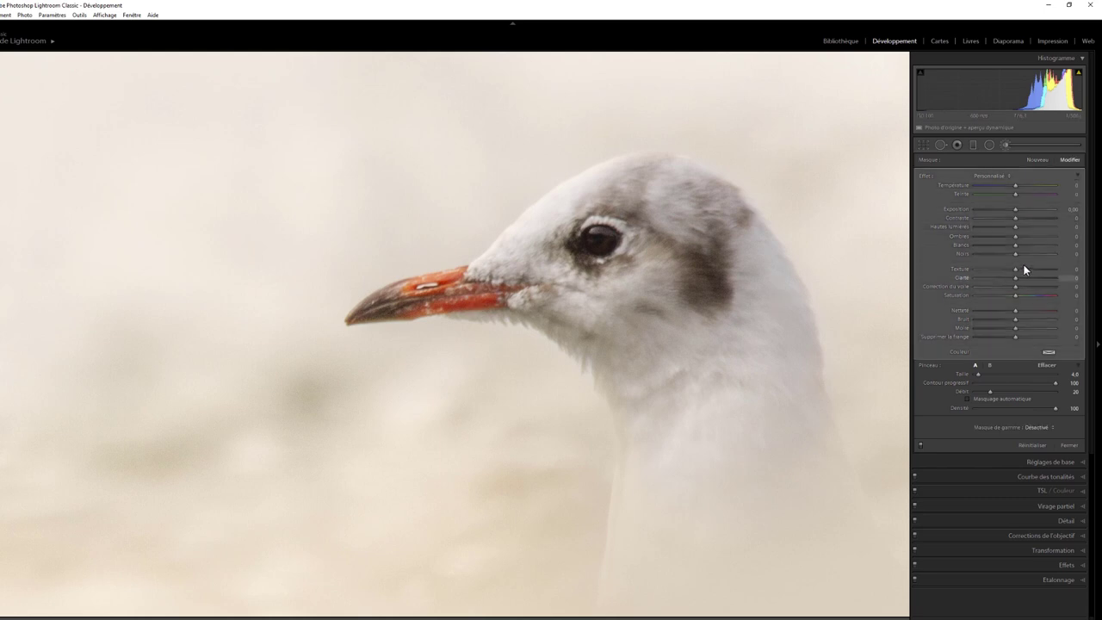
Step: Paint a beak mask with Blacks −21 and Clarity +35, refining the top edge with a size-1 brush
drag(1011, 253, 999, 259)
drag(1019, 276, 1027, 280)
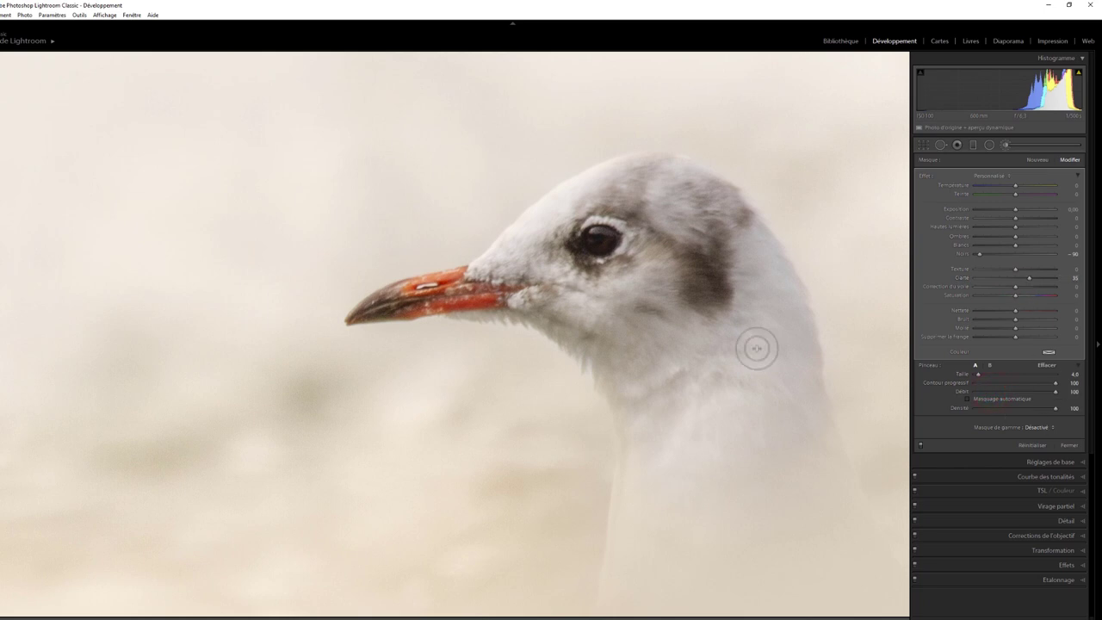
mouse_move(389, 301)
mouse_down()
mouse_move(365, 315)
mouse_move(371, 308)
mouse_up()
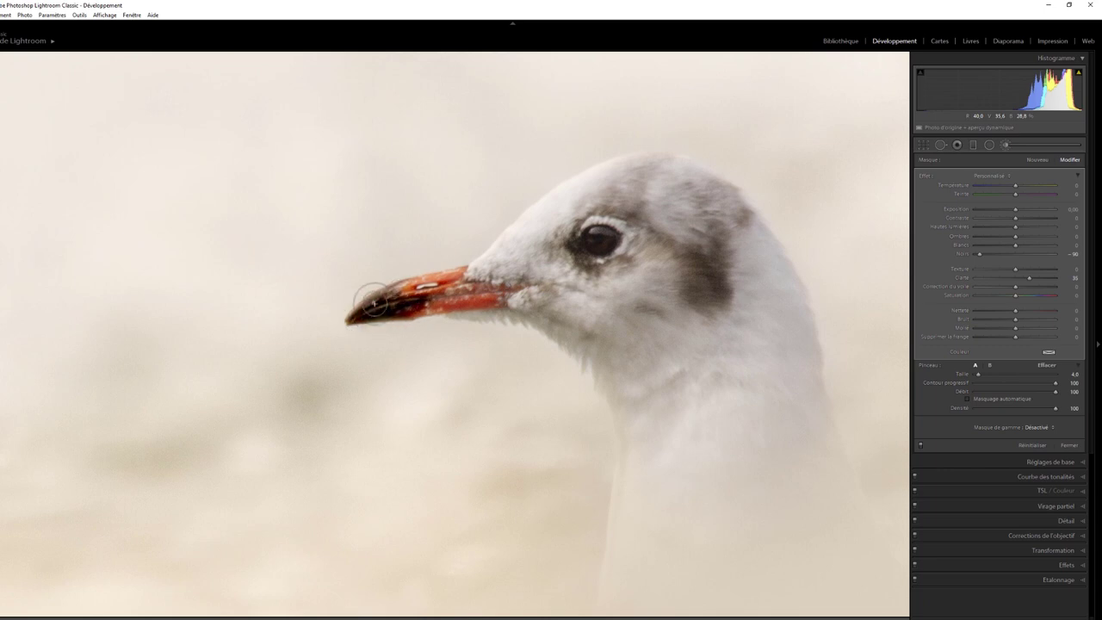
drag(371, 308, 420, 291)
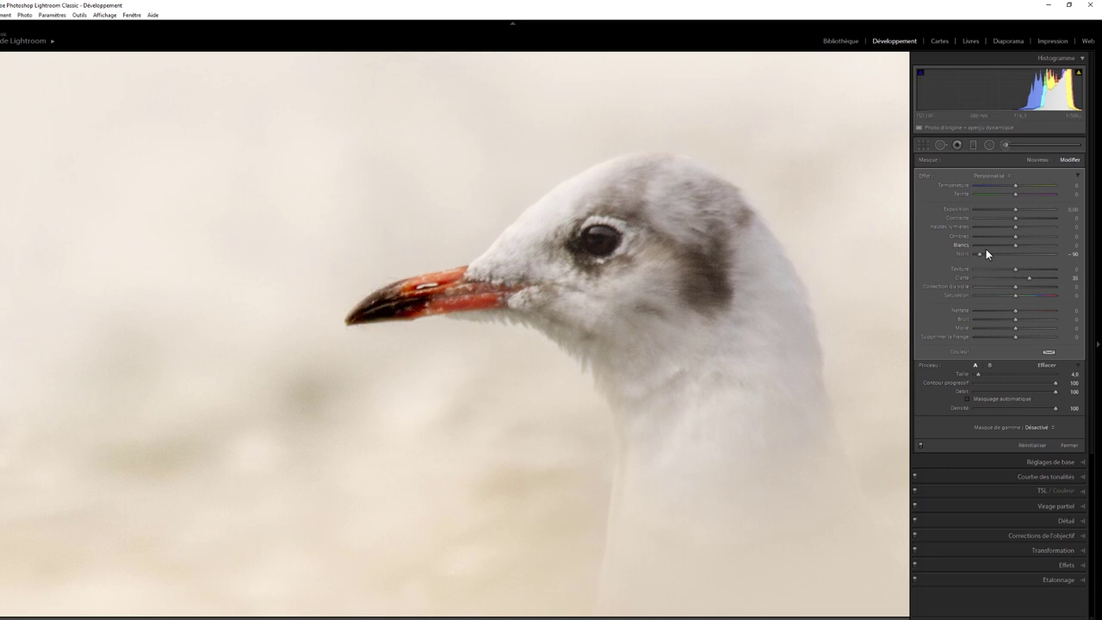
drag(980, 254, 1006, 254)
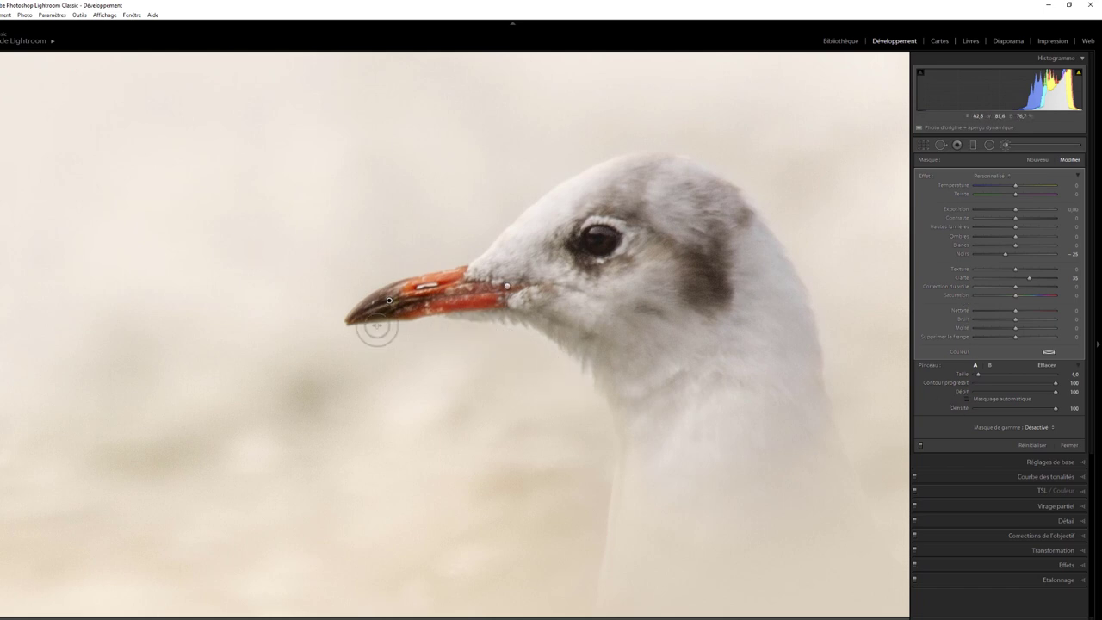
scroll(413, 324, down, 3)
mouse_move(389, 300)
mouse_down()
mouse_move(511, 292)
mouse_move(390, 308)
mouse_move(495, 292)
mouse_move(407, 287)
mouse_up()
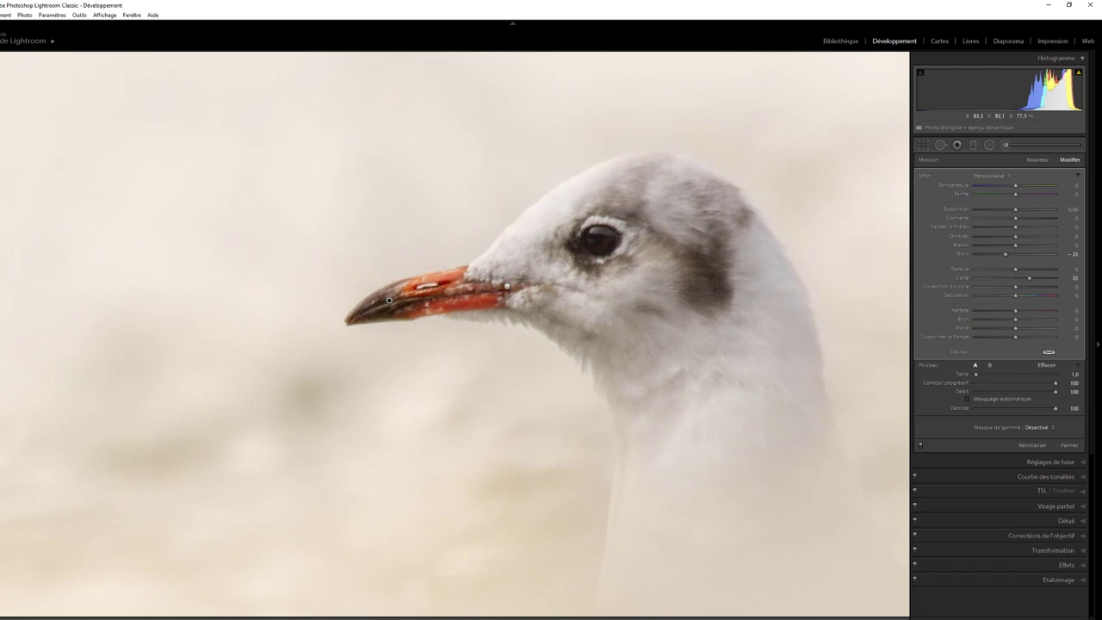
Step: Review the beak mask pin, then start a new eye mask with the brush enlarged to size 4
click(514, 291)
click(1037, 161)
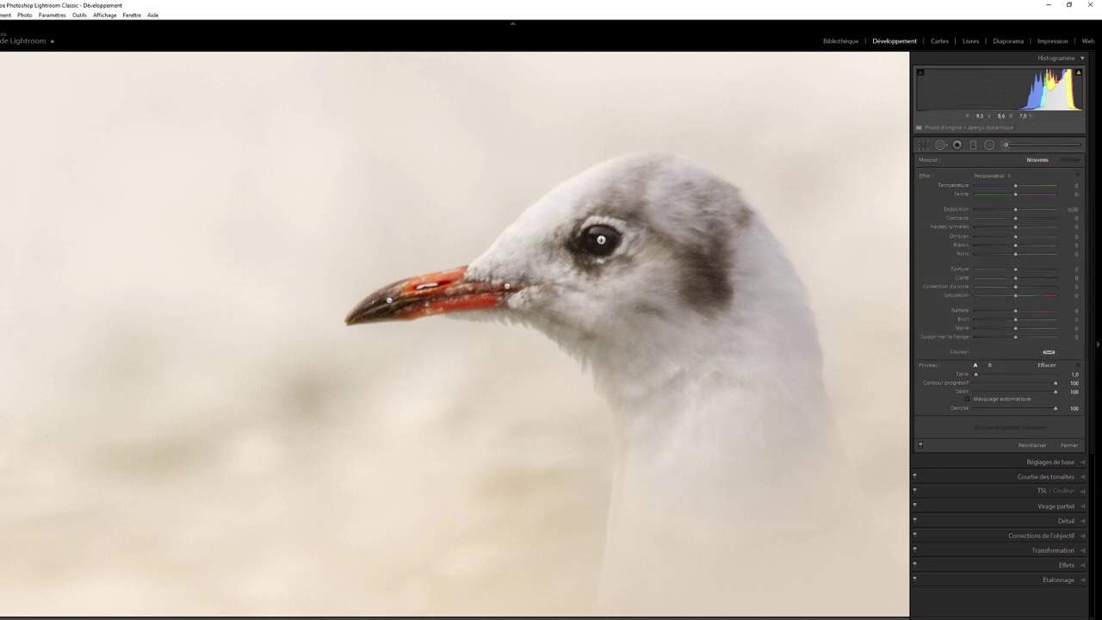
key(bracketright)
key(bracketright)
Step: Paint the Eclat dans l'oeil effect over the gull's eye and lower Whites to 47
click(1004, 176)
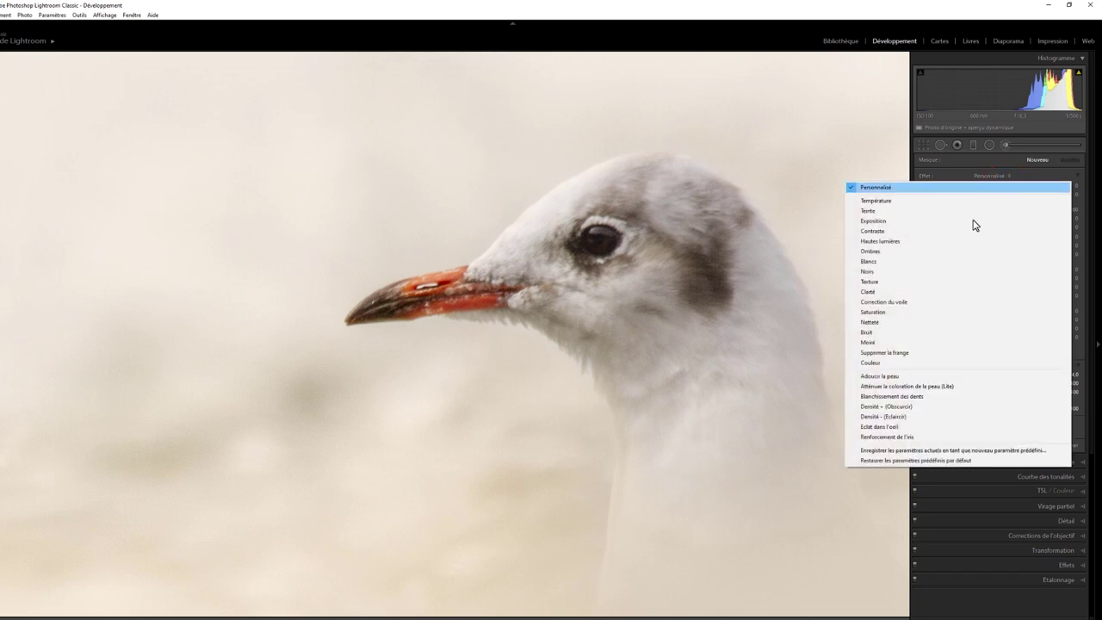
click(923, 431)
drag(594, 239, 600, 240)
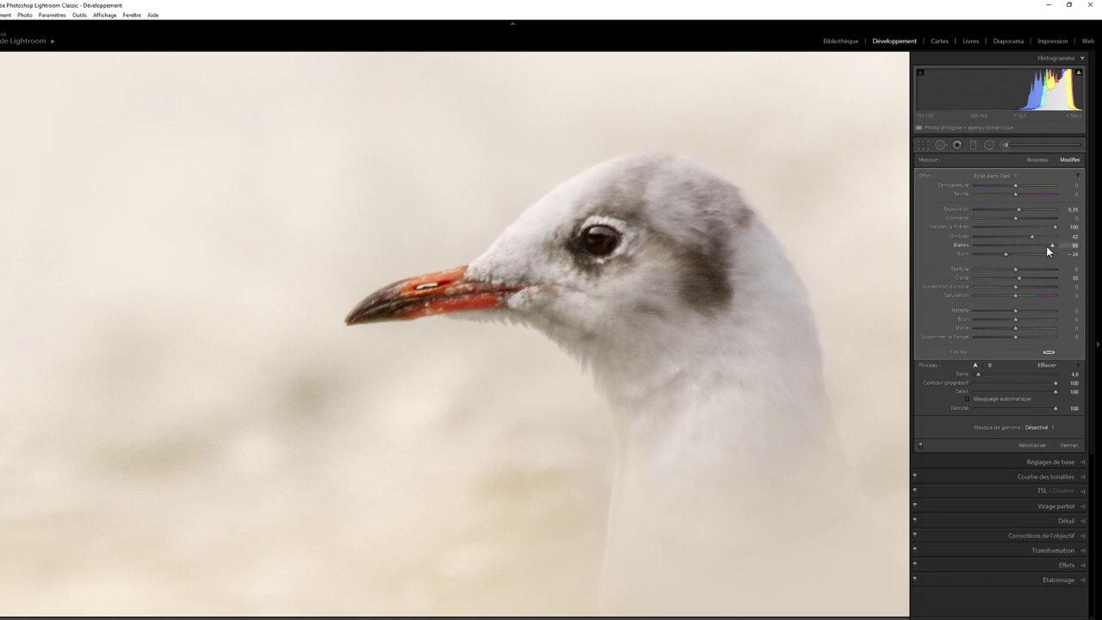
drag(1046, 246, 1043, 248)
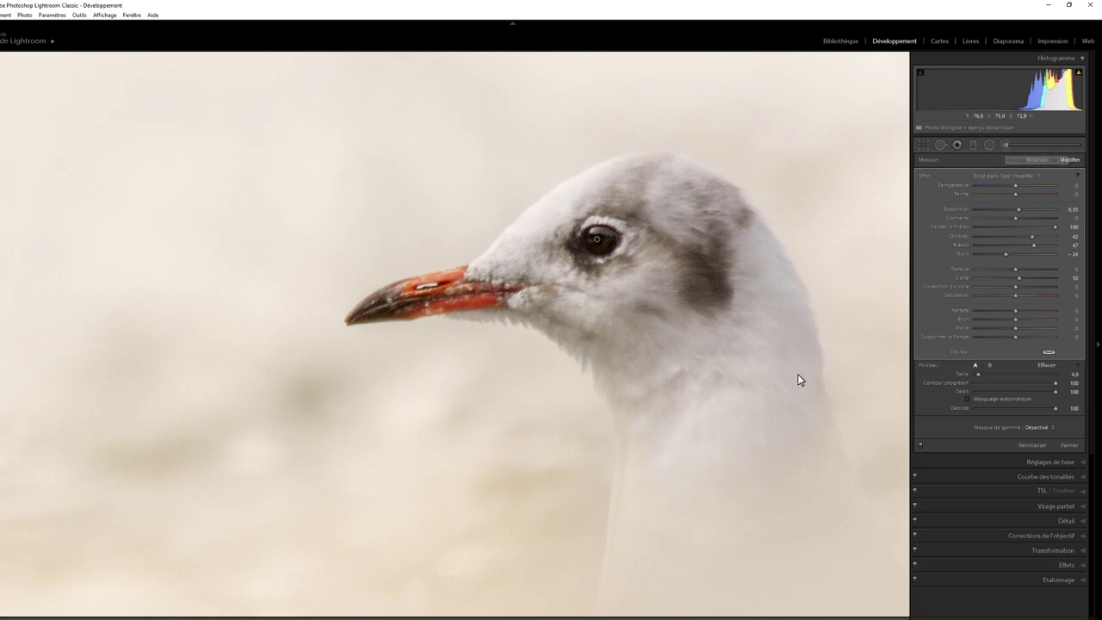
Step: Close the brush tool, fit the photo in the window, and show Before/After side by side
click(1005, 147)
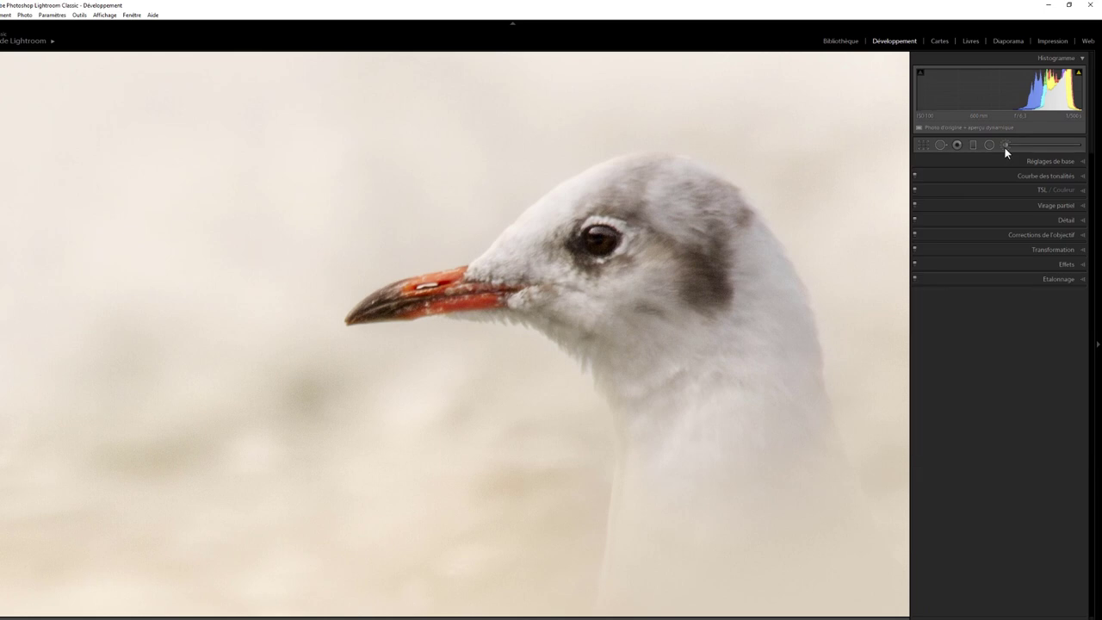
click(330, 396)
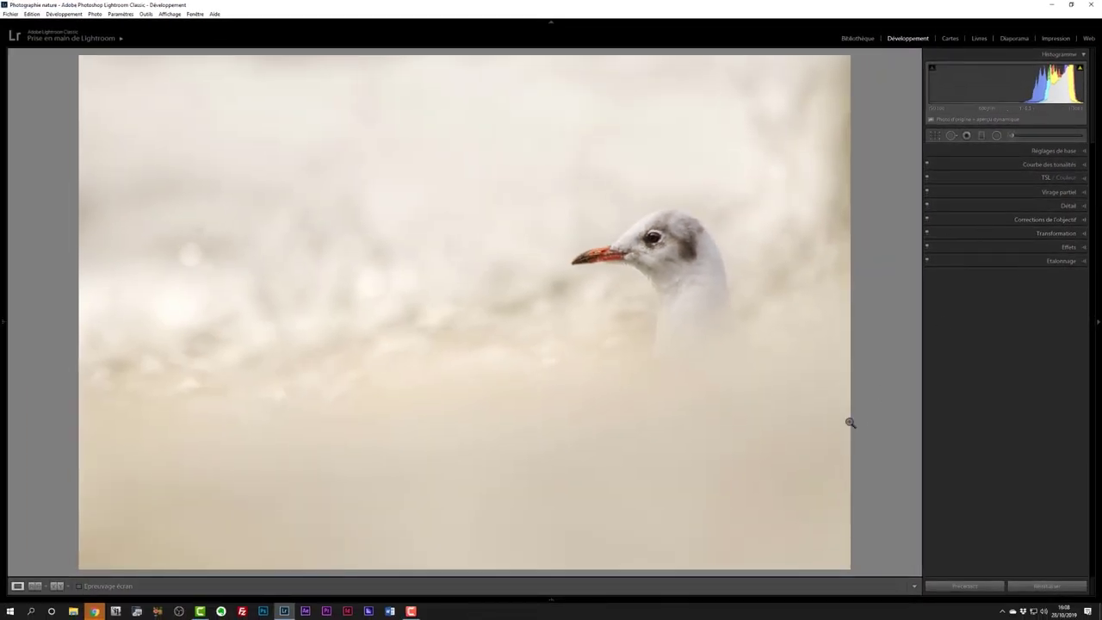
key(y)
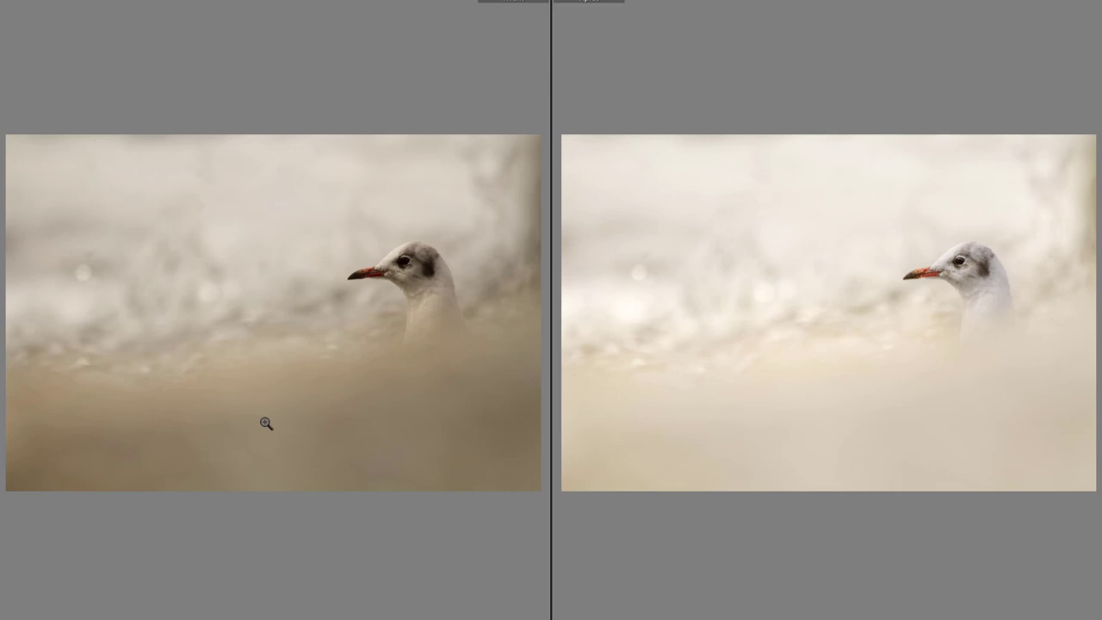
Step: Switch to Lights Dim mode so the comparison sits on a near-black background
key(l)
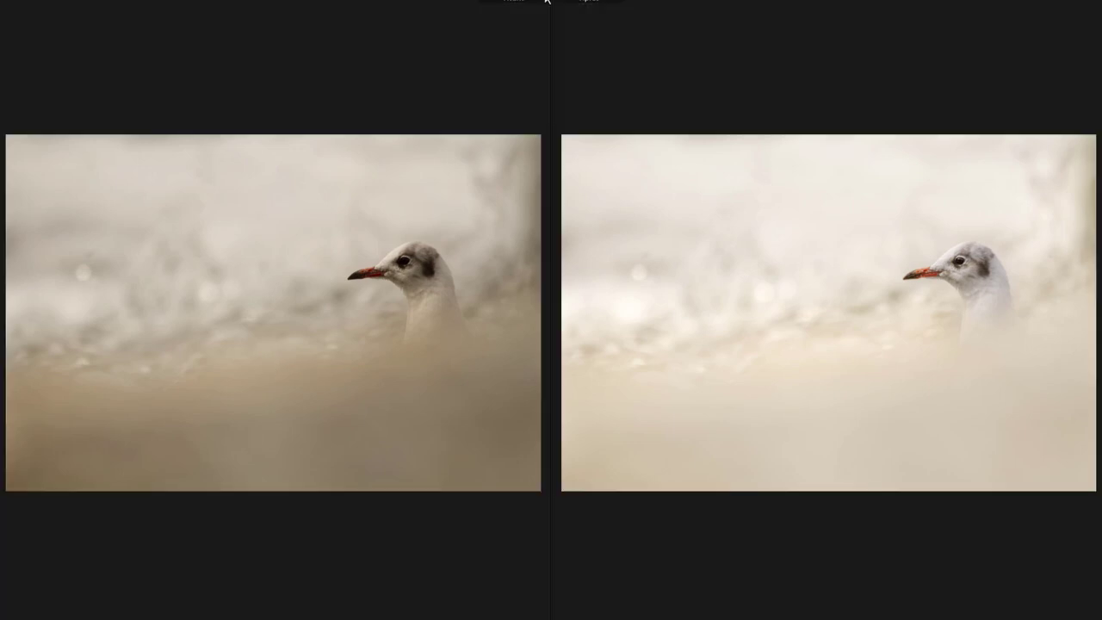